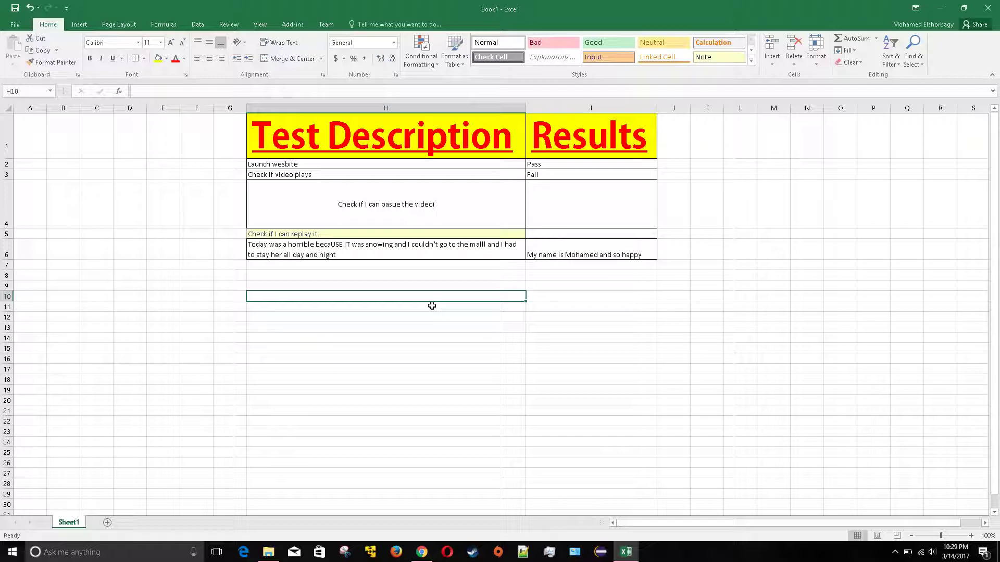
# - Clear the contents of the Results cells I2:I6, leaving the Results header in place
pyautogui.click(635, 166)
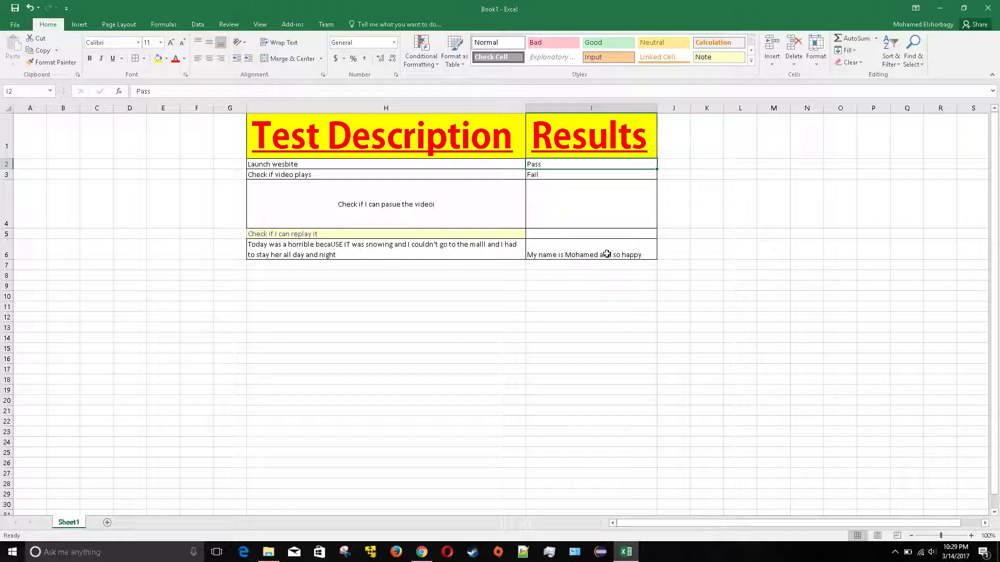
pyautogui.moveTo(605, 254); pyautogui.dragTo(597, 168)
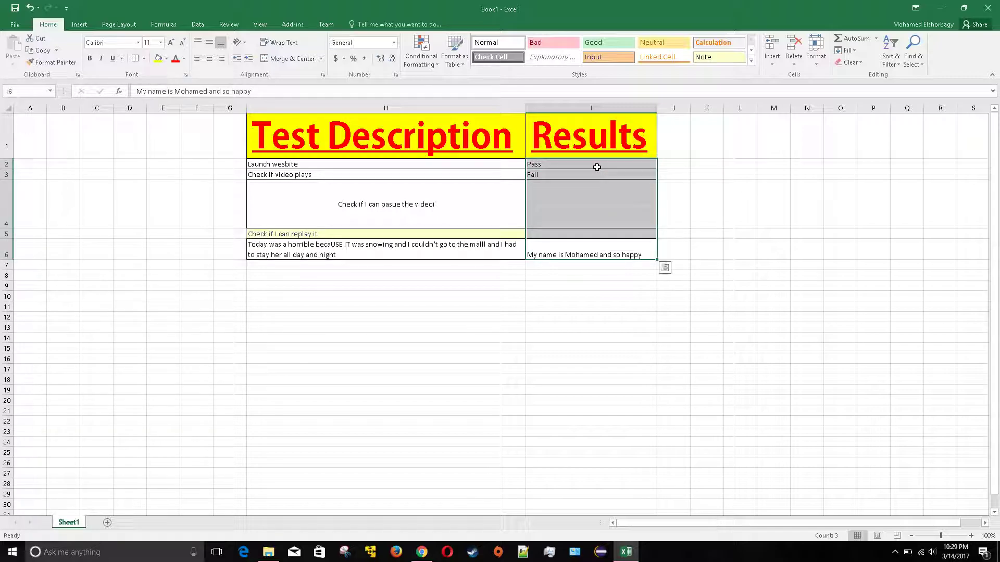
pyautogui.press('Delete')
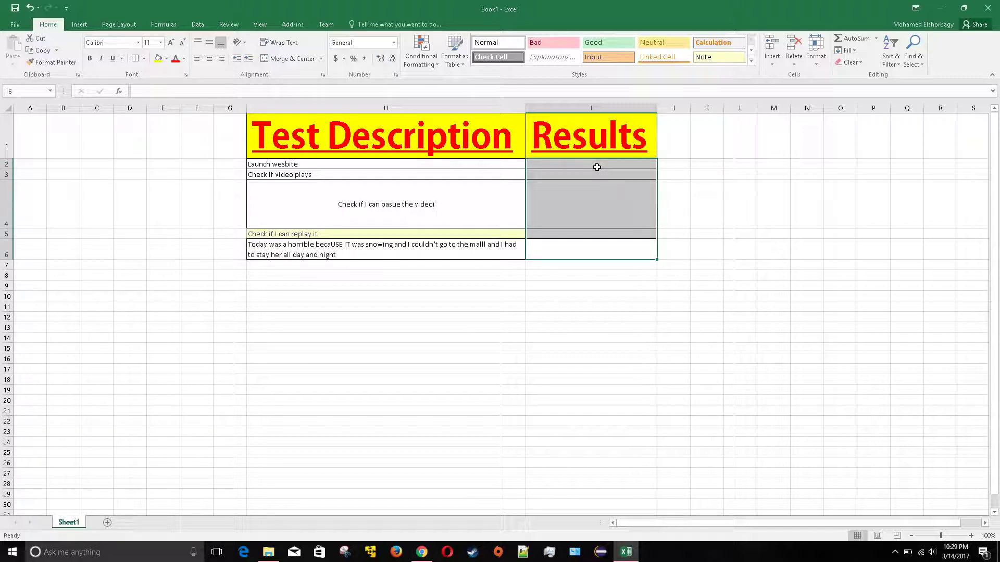
pyautogui.click(378, 236)
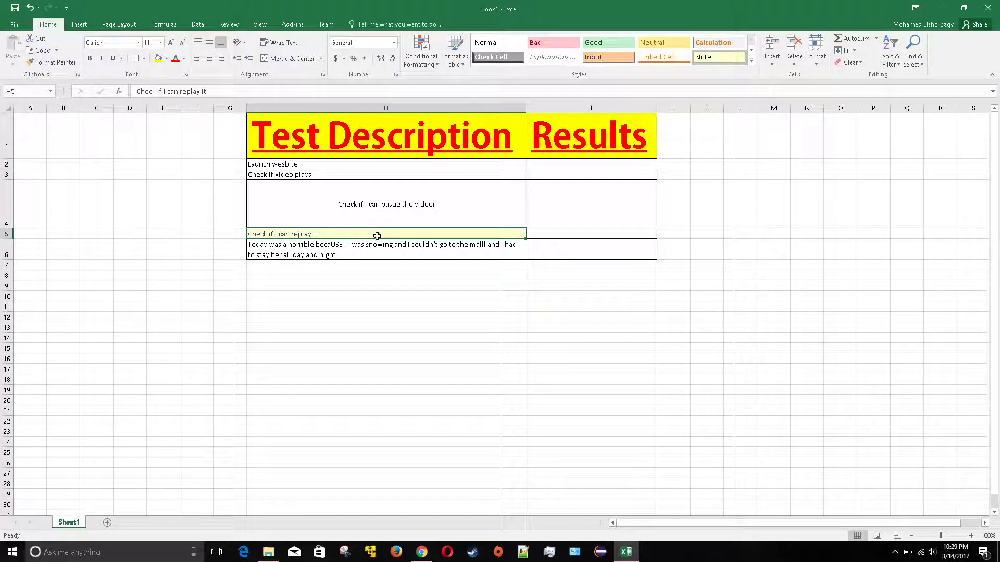
pyautogui.moveTo(583, 258); pyautogui.dragTo(571, 179)
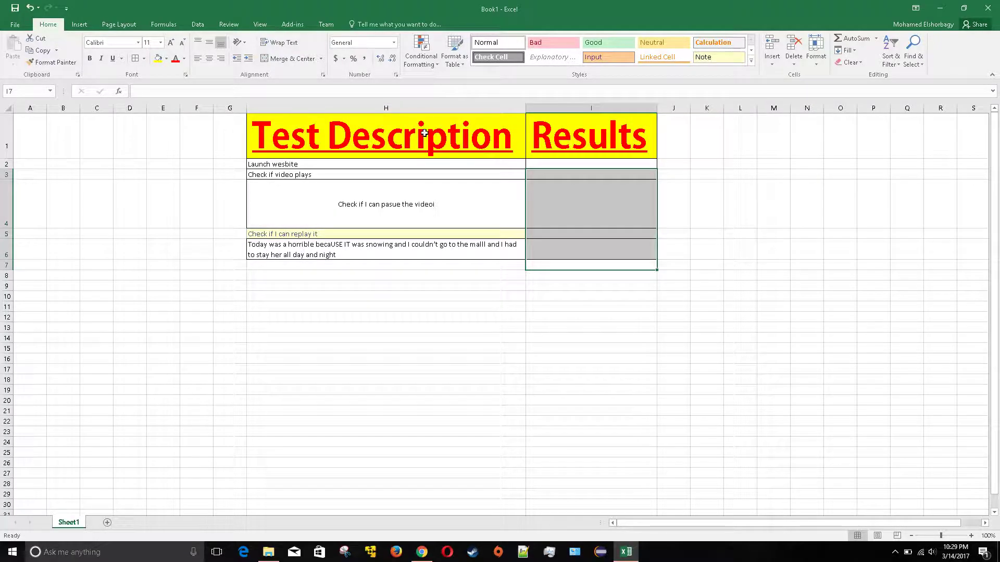
# - Give the header cells "Test Description" and "Results" a light blue fill and black text
pyautogui.click(511, 148)
pyautogui.moveTo(511, 148); pyautogui.dragTo(541, 149)
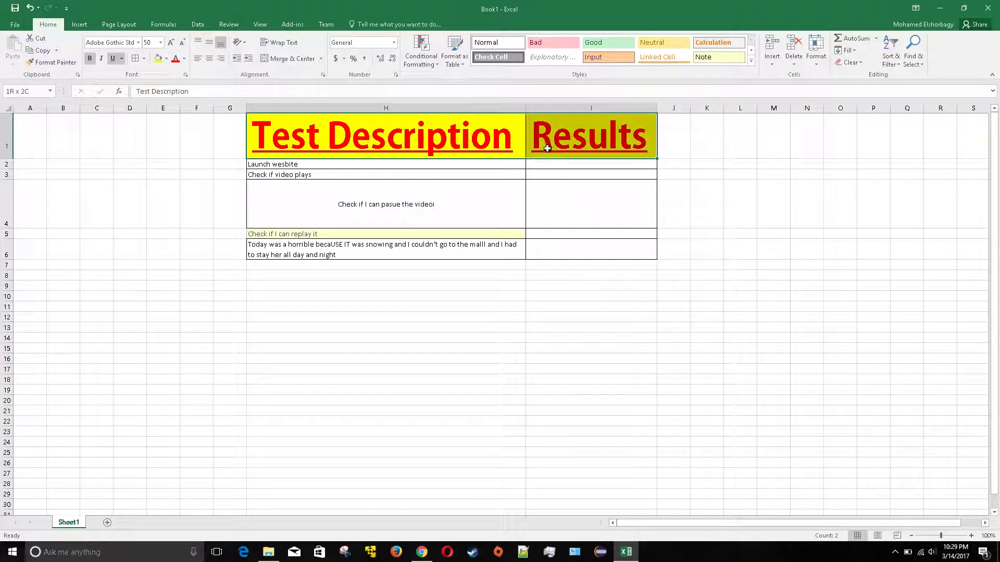
pyautogui.click(167, 59)
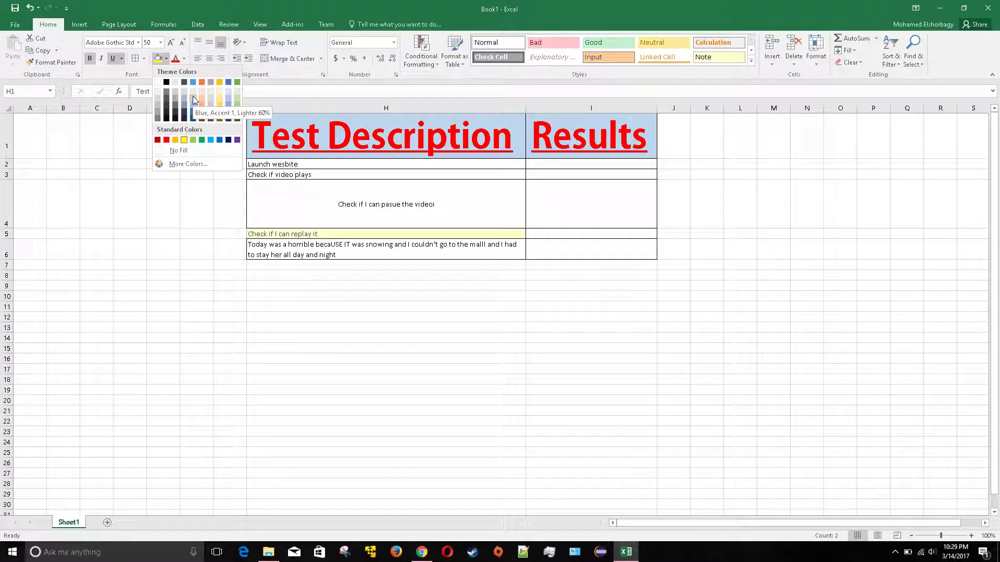
pyautogui.click(192, 104)
pyautogui.click(184, 58)
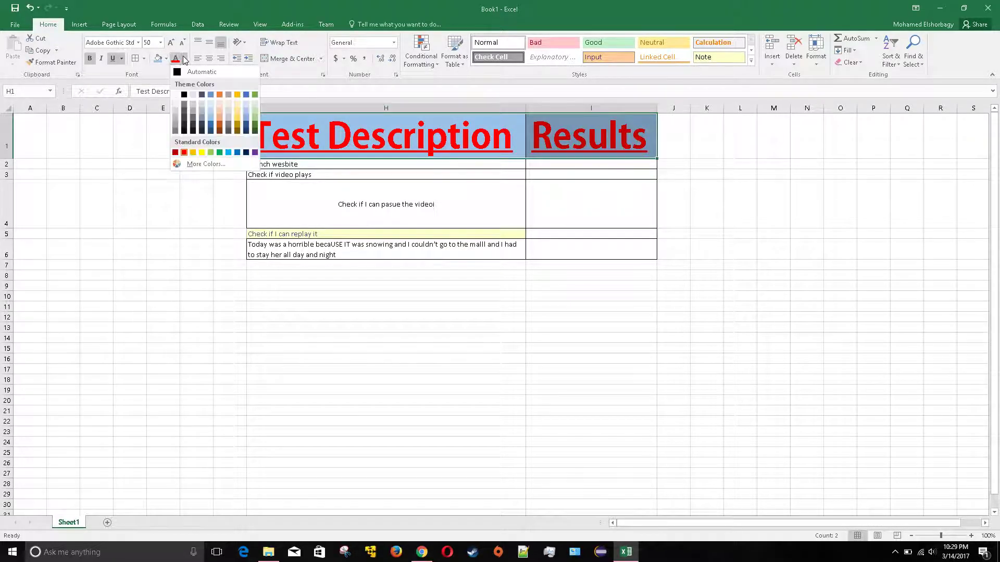
pyautogui.click(184, 94)
pyautogui.click(357, 328)
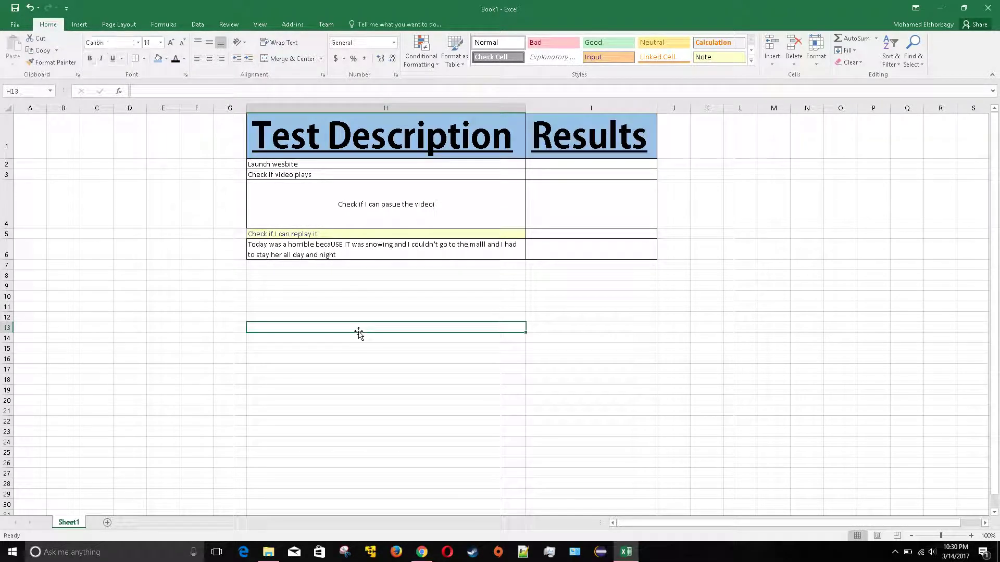
# - Left-align the test descriptions in H2:H6 and apply the Normal style to the "Check if I can replay it" cell
pyautogui.moveTo(356, 166); pyautogui.dragTo(351, 248)
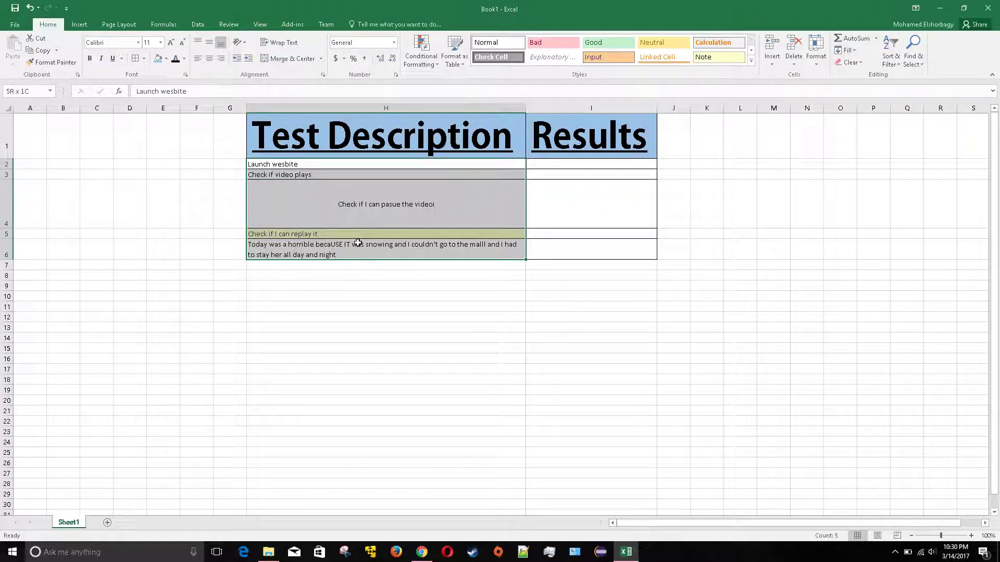
pyautogui.click(198, 58)
pyautogui.click(327, 246)
pyautogui.click(355, 315)
pyautogui.click(335, 234)
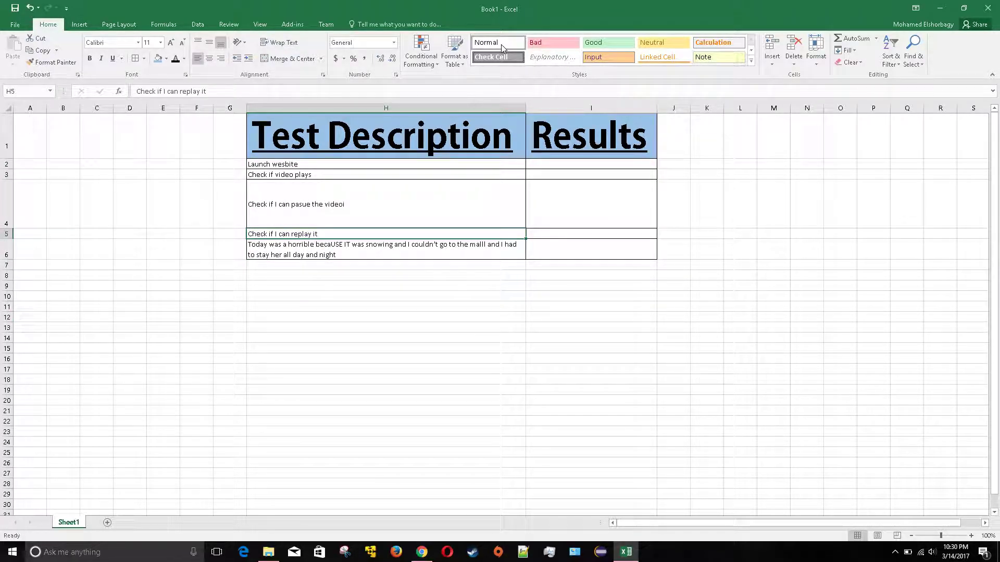
pyautogui.click(384, 400)
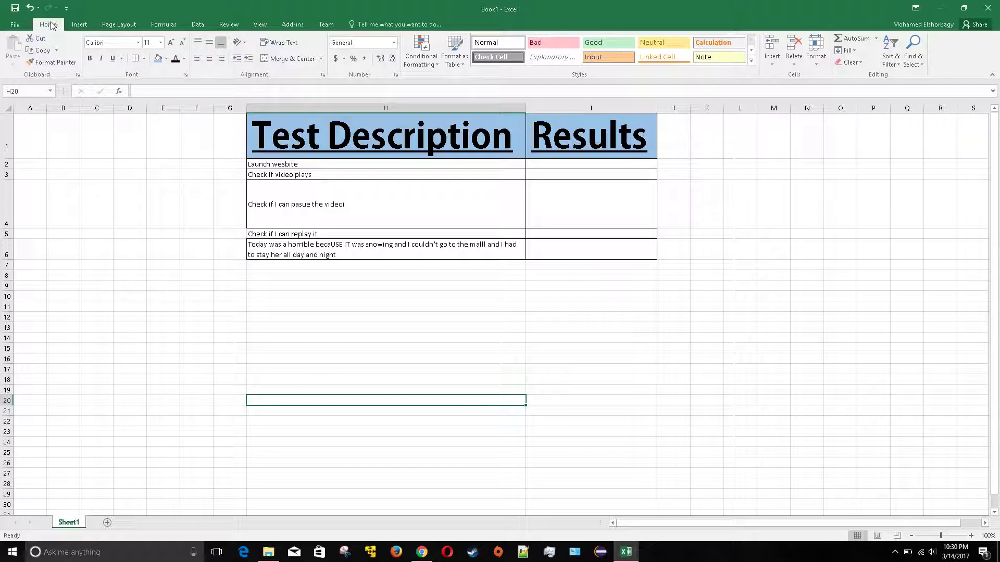
# - Start a data validation rule for cell I2 with List as the allowed value type
pyautogui.click(197, 26)
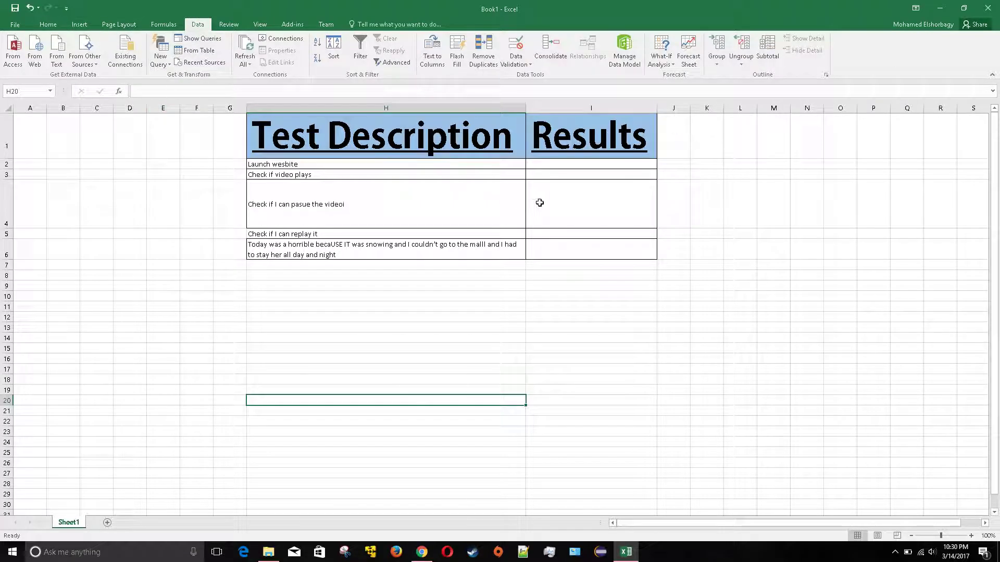
pyautogui.click(560, 165)
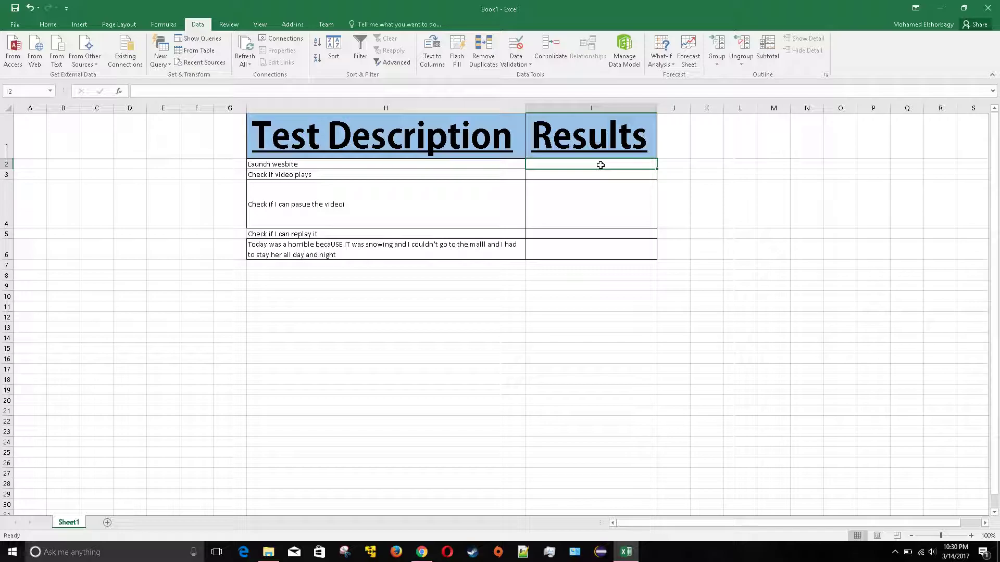
pyautogui.click(522, 64)
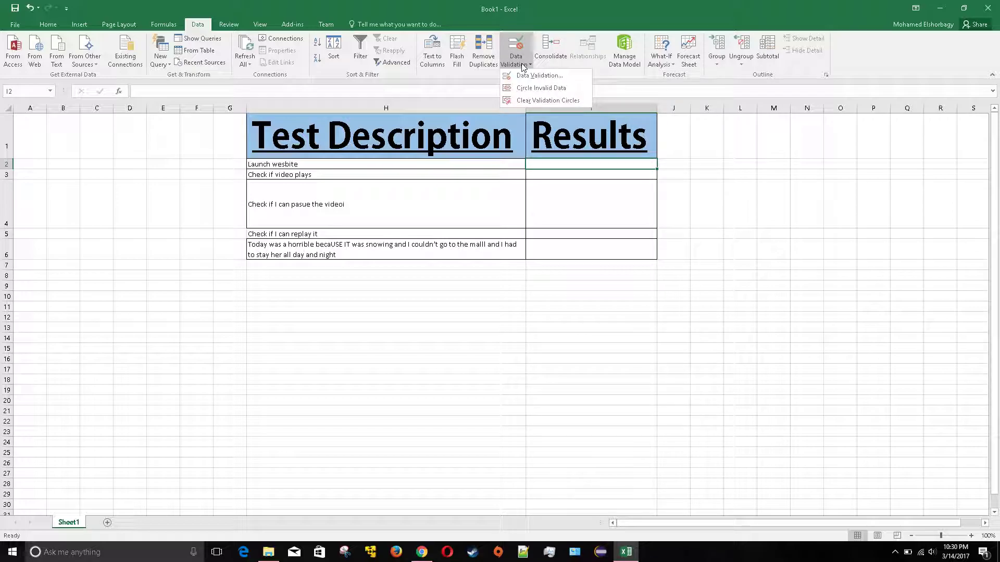
pyautogui.click(545, 77)
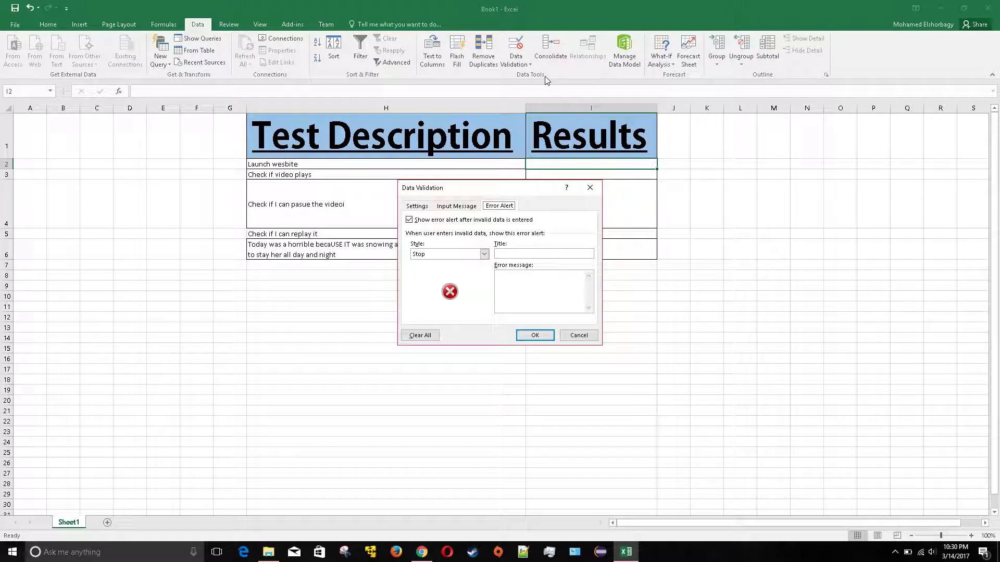
pyautogui.click(415, 207)
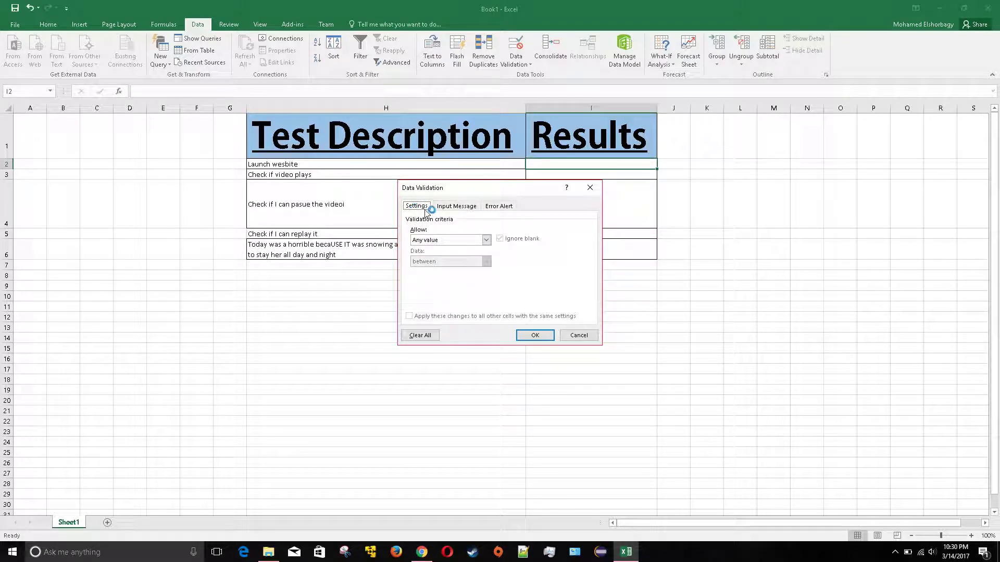
pyautogui.click(451, 240)
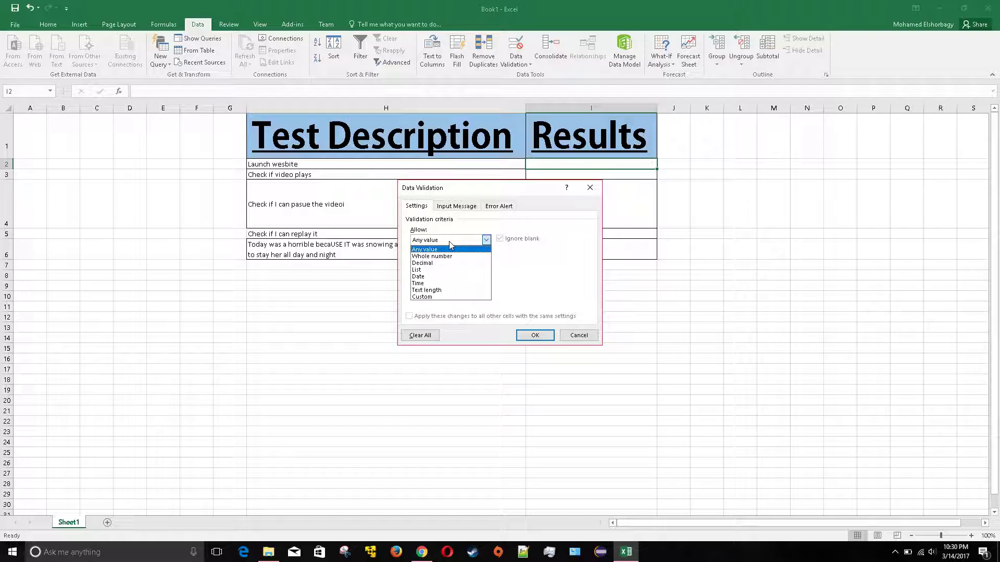
pyautogui.click(434, 269)
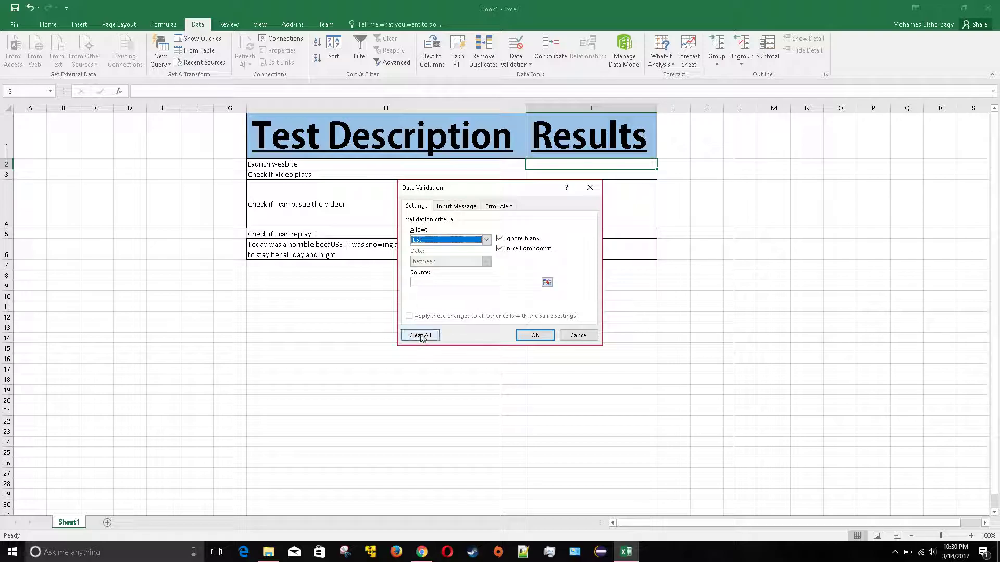
# - Enter Pass, Fail, Not Tested and N/A as the validation list's source and apply the rule
pyautogui.click(488, 281)
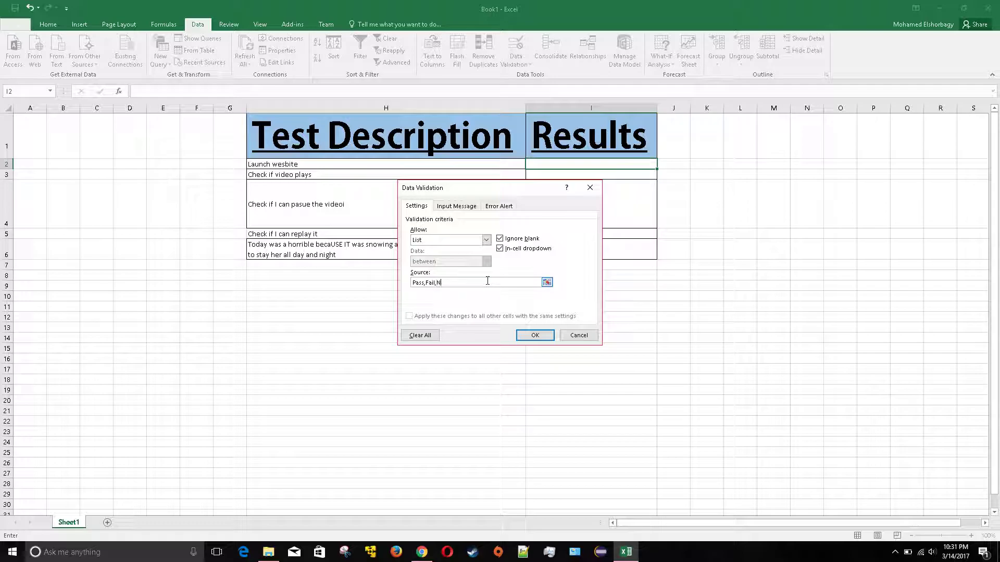
pyautogui.write('Tested')
pyautogui.click(437, 282)
pyautogui.click(535, 335)
pyautogui.click(638, 326)
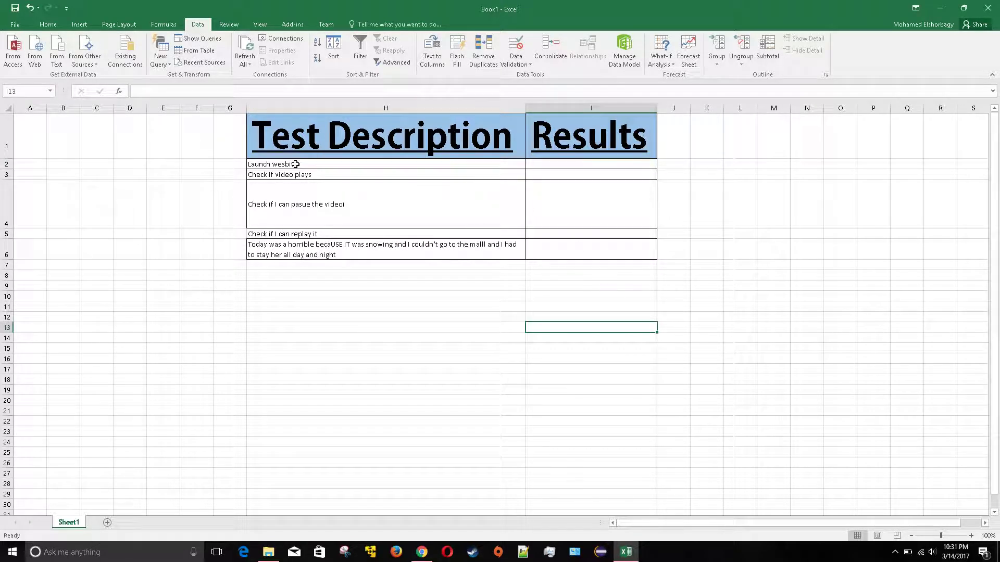
# - Choose Pass from the dropdown list in I2 as the first test's result
pyautogui.click(645, 166)
pyautogui.click(661, 164)
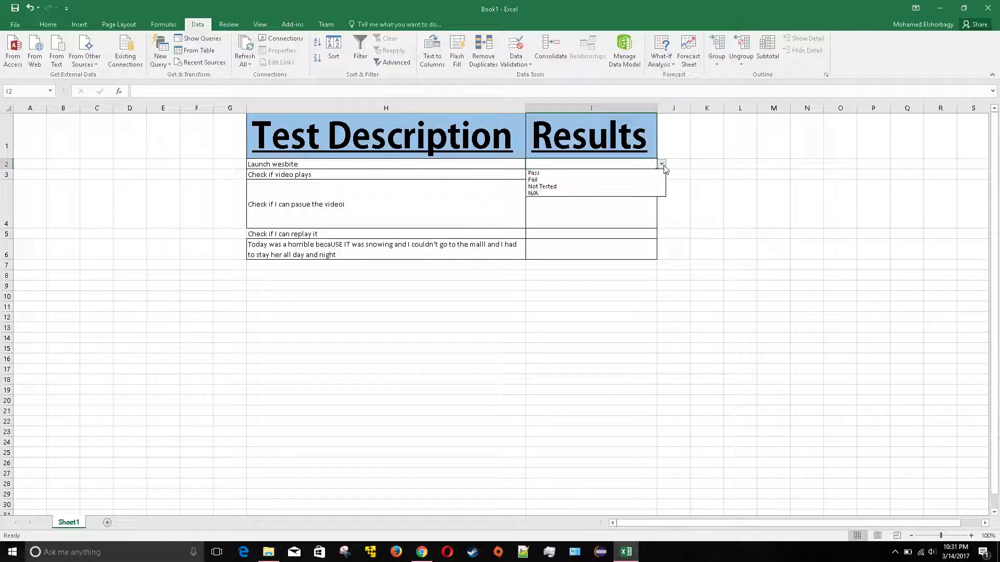
pyautogui.click(612, 174)
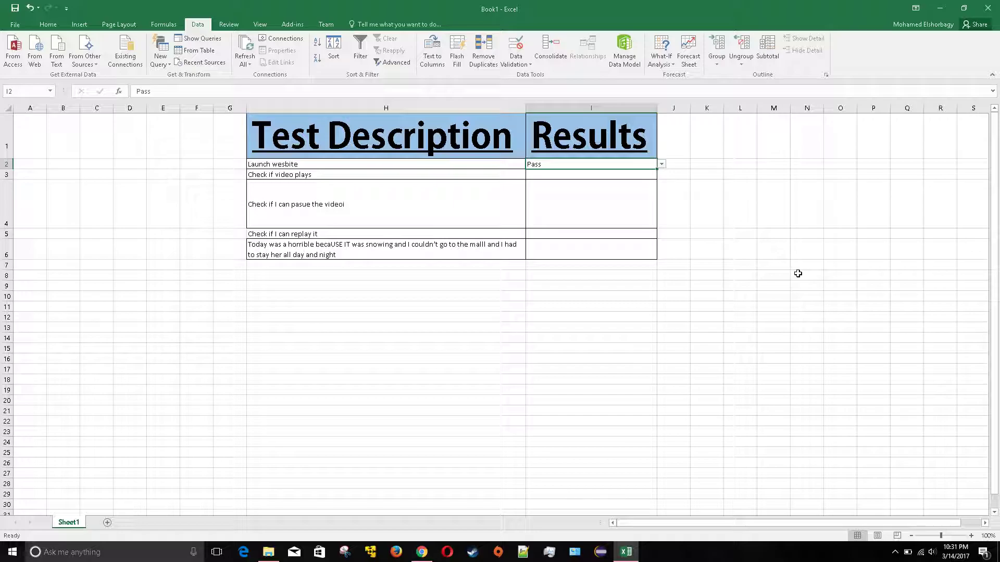
pyautogui.click(599, 172)
# - Change the result in I2 to Fail and look through the dropdown's remaining options without choosing one
pyautogui.click(653, 163)
pyautogui.click(662, 164)
pyautogui.click(613, 181)
pyautogui.click(661, 164)
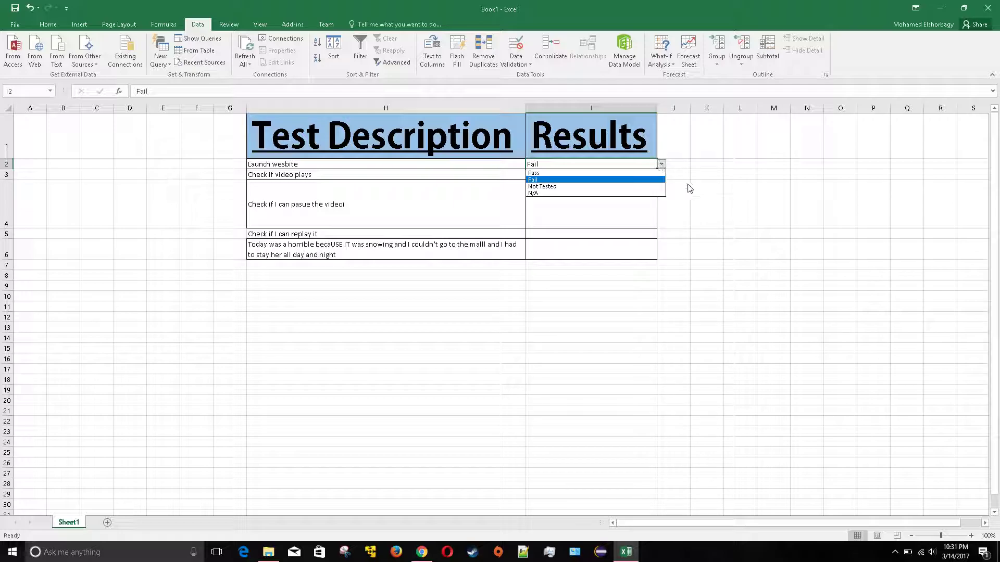
pyautogui.press('Down')
pyautogui.press('Down')
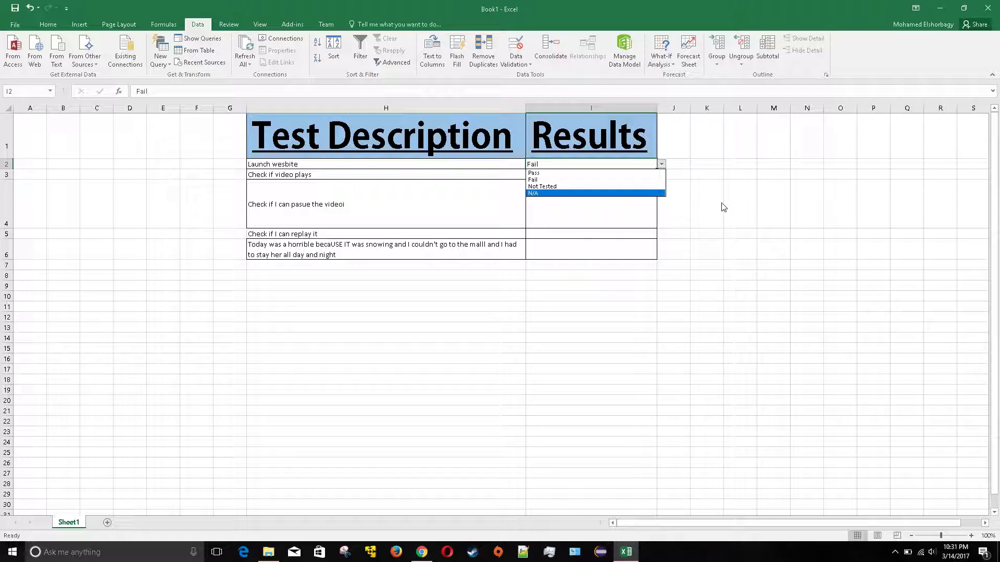
pyautogui.press('Escape')
# - Set the result in I2 to Not Tested from its dropdown list
pyautogui.click(661, 164)
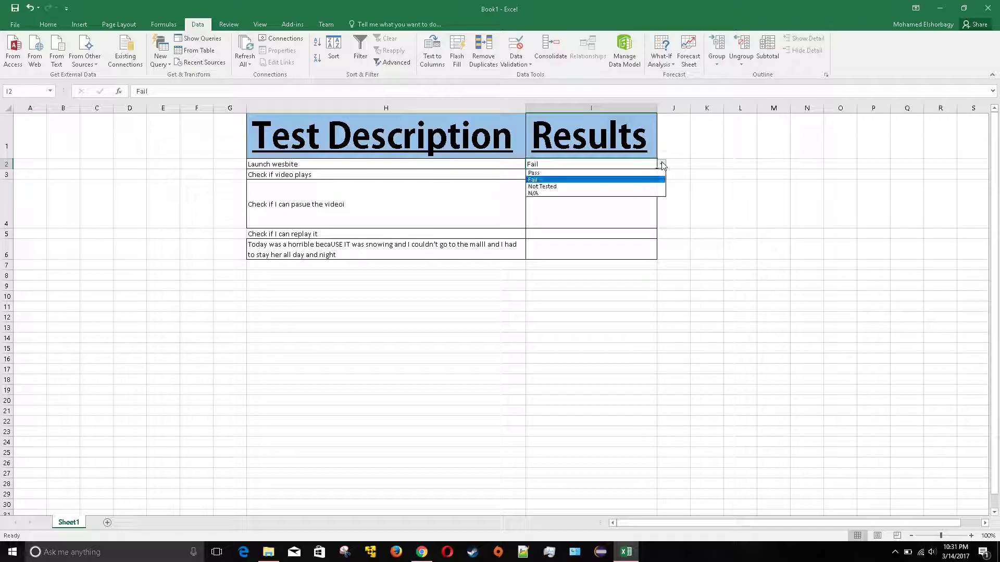
pyautogui.click(613, 186)
pyautogui.click(607, 205)
pyautogui.click(624, 174)
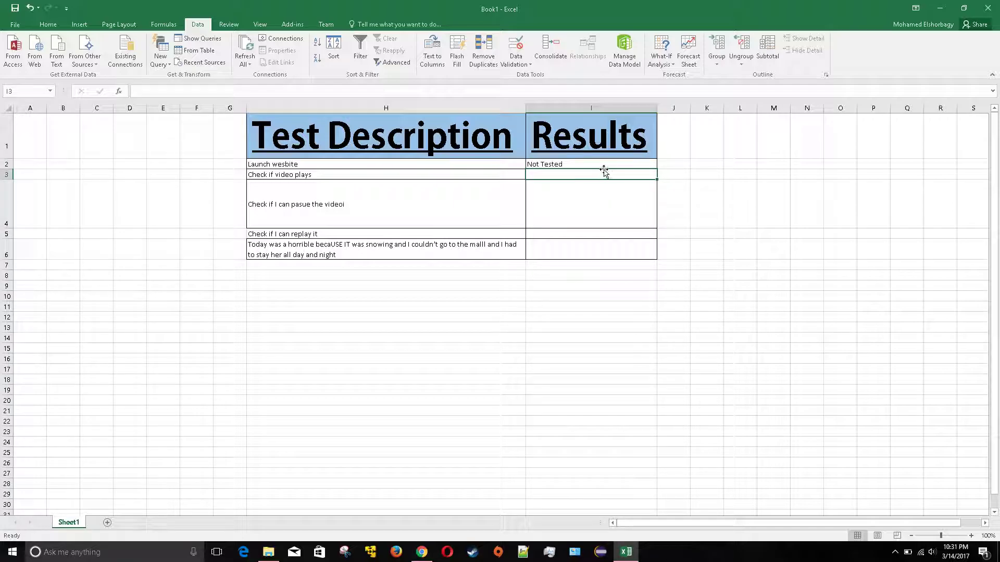
pyautogui.click(627, 166)
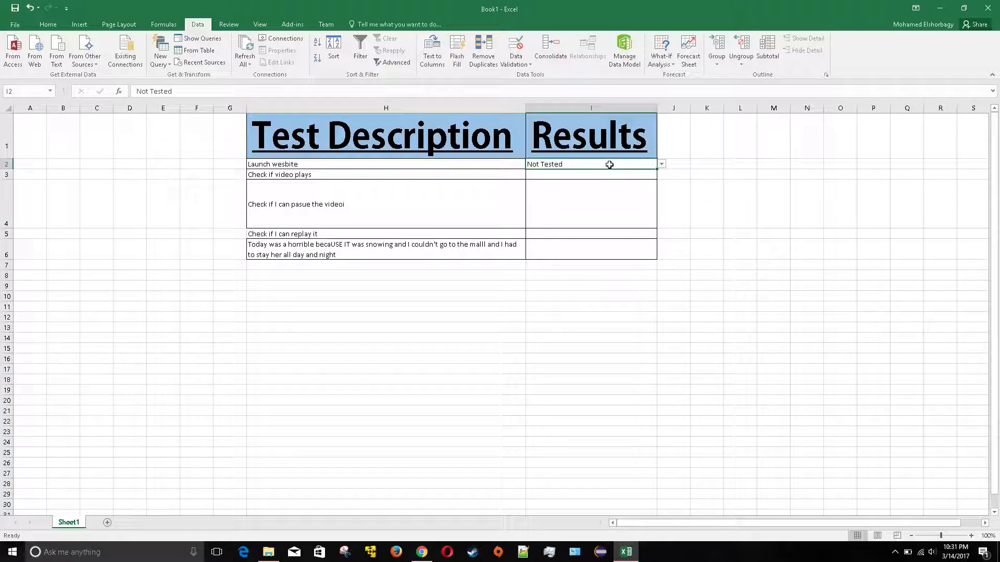
pyautogui.click(706, 244)
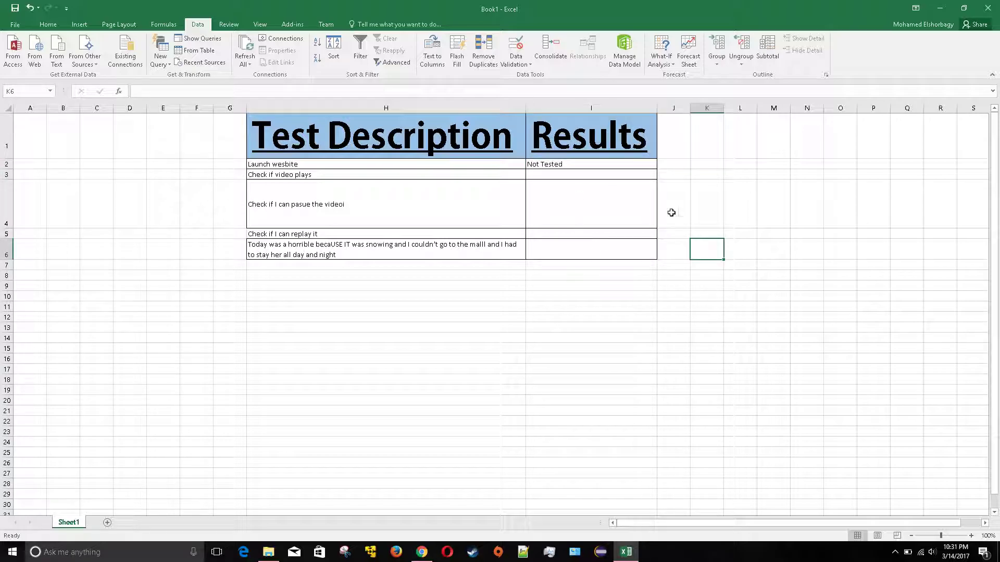
# - Fill I2 with its dropdown down through I6, and clear the copied values from I3:I6
pyautogui.click(600, 164)
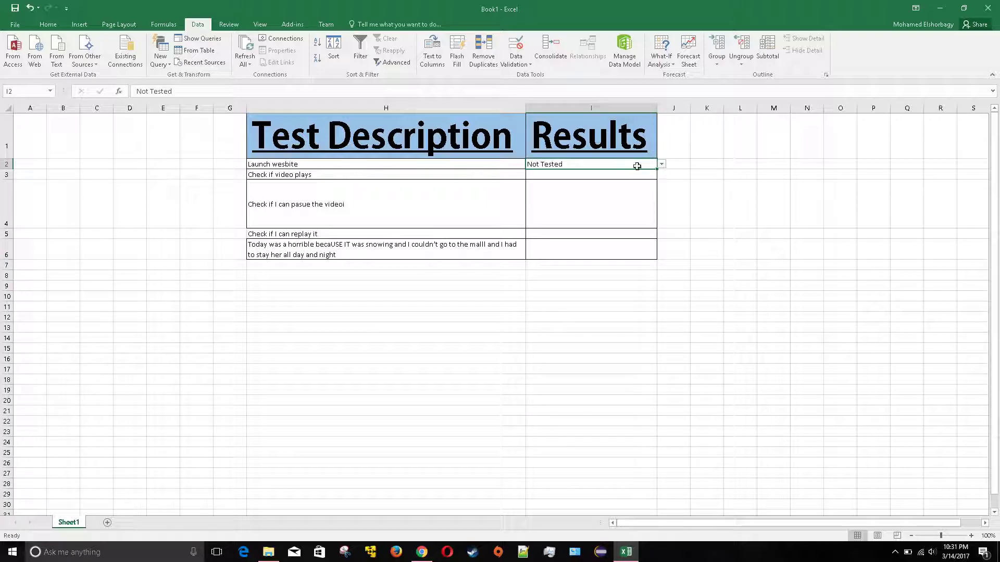
pyautogui.moveTo(658, 169); pyautogui.dragTo(649, 251)
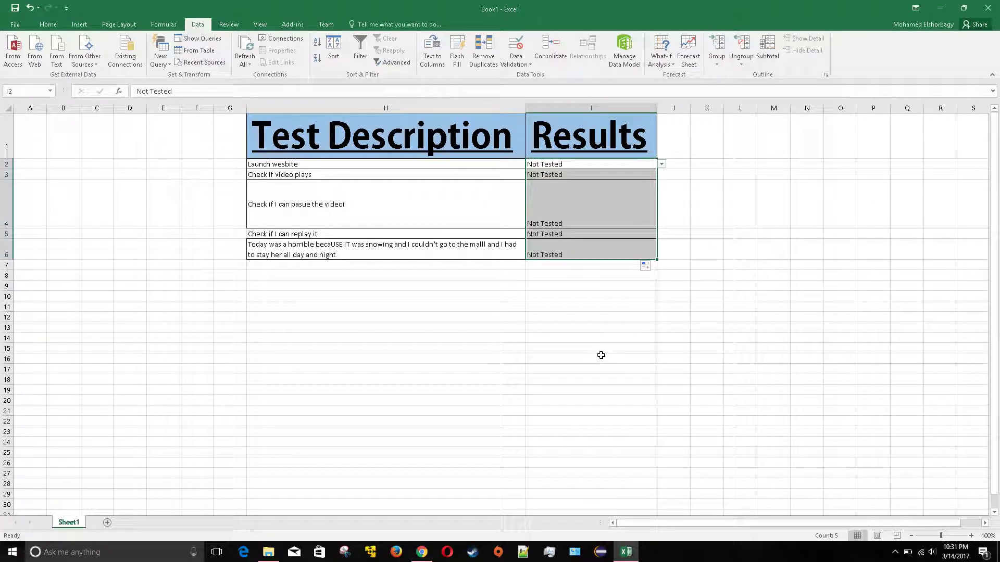
pyautogui.click(598, 315)
pyautogui.moveTo(610, 175); pyautogui.dragTo(603, 244)
pyautogui.press('Delete')
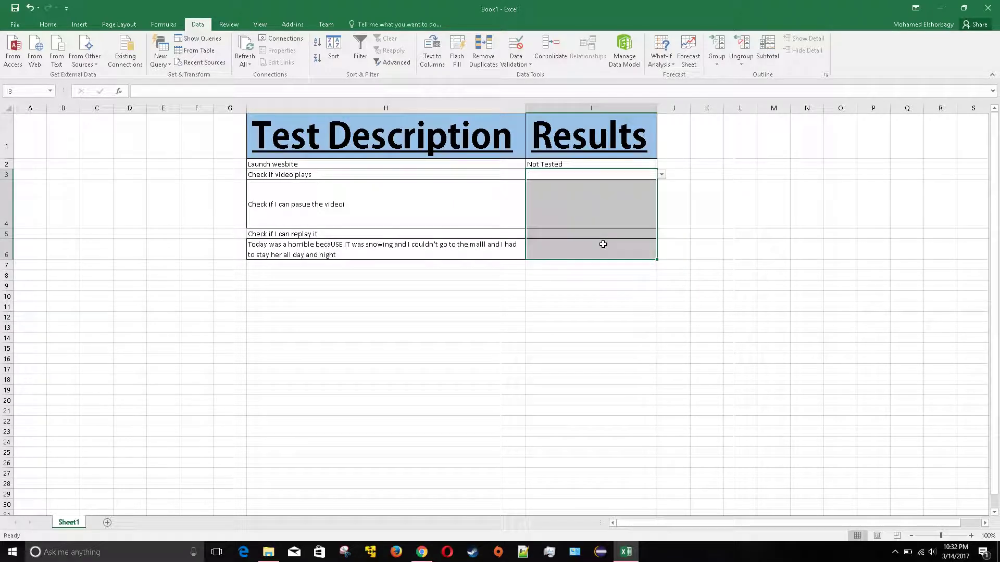
# - Using the copied dropdowns, set the "Check if video plays" result to Pass and the row 4 result to Fail
pyautogui.click(661, 175)
pyautogui.click(635, 184)
pyautogui.click(710, 201)
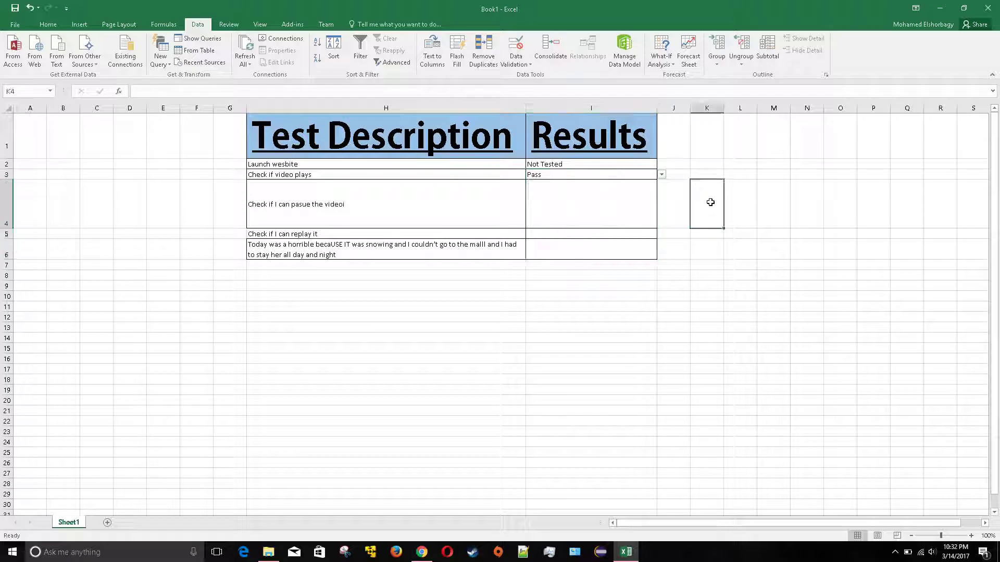
pyautogui.click(640, 190)
pyautogui.click(662, 224)
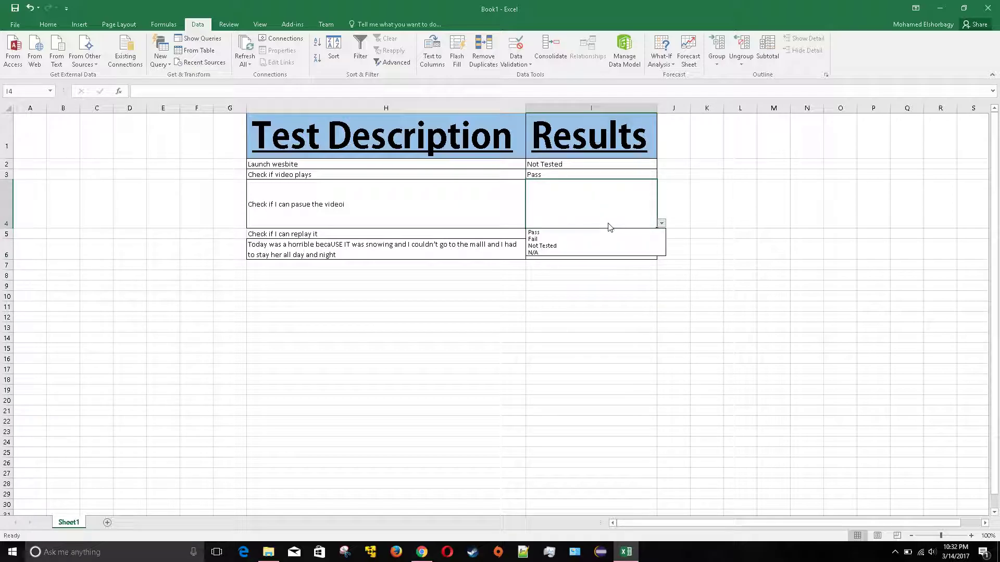
pyautogui.click(567, 239)
pyautogui.click(680, 273)
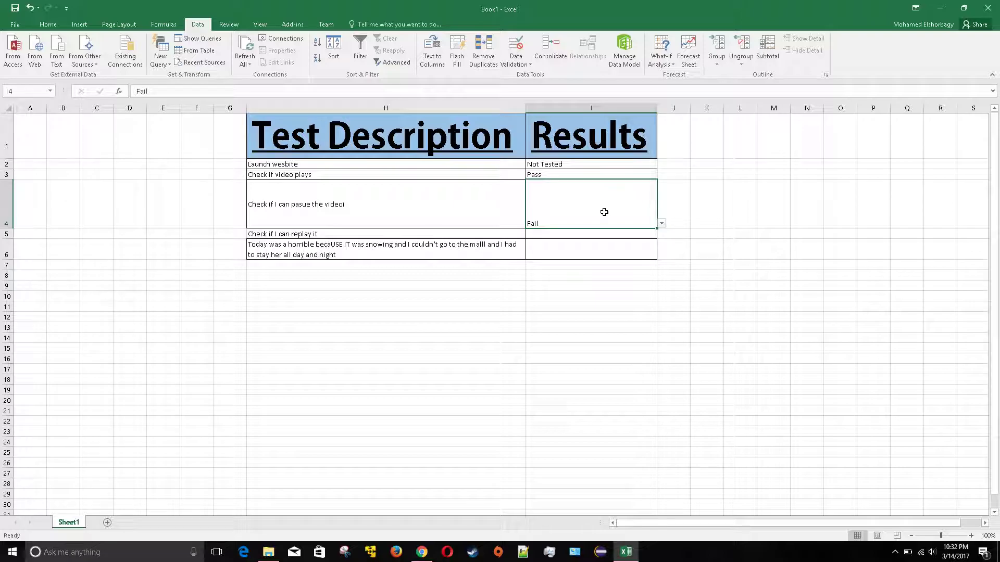
# - Clear all data validation settings from the results in I2:I6, and check I2 for its dropdown
pyautogui.moveTo(608, 254); pyautogui.dragTo(592, 165)
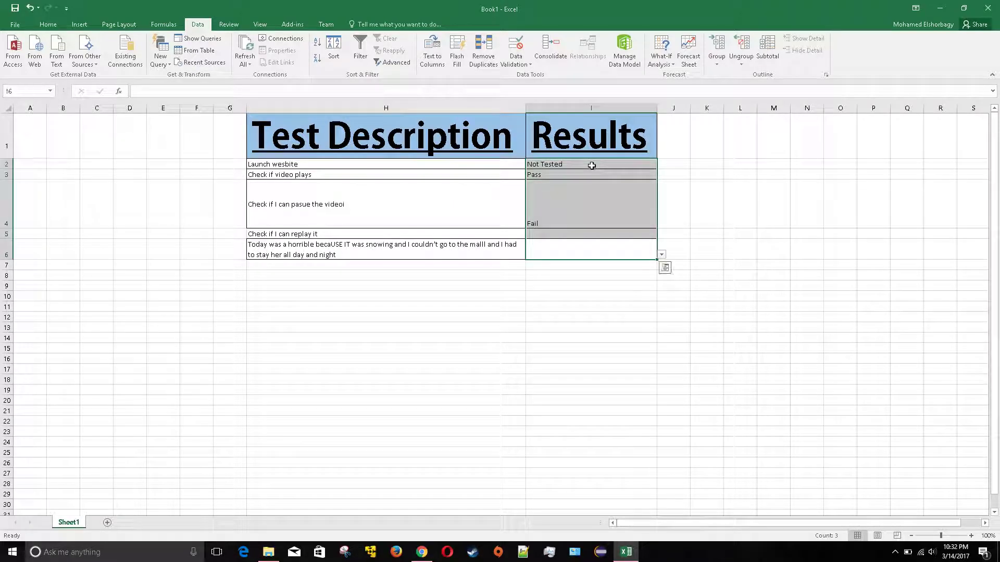
pyautogui.click(520, 65)
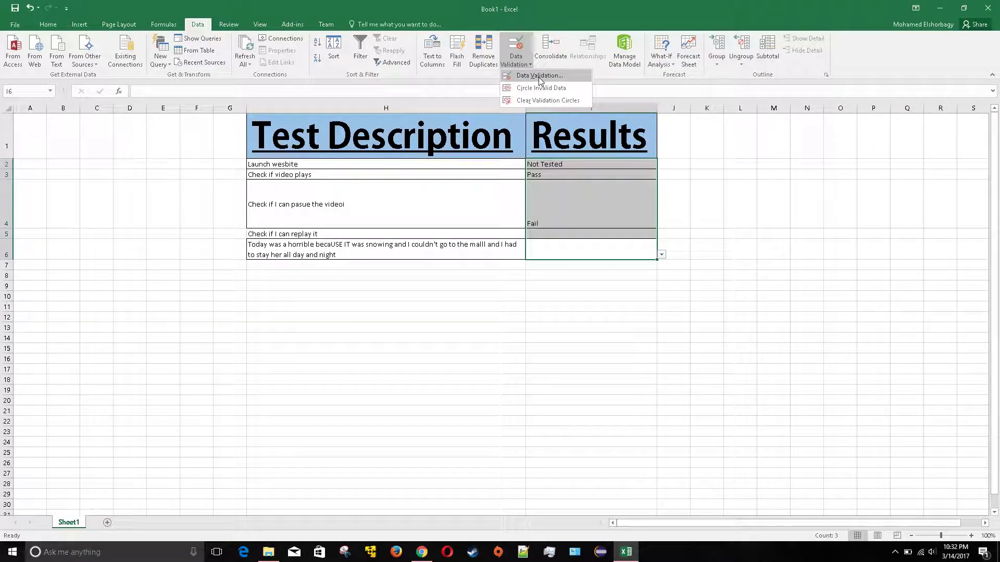
pyautogui.click(539, 76)
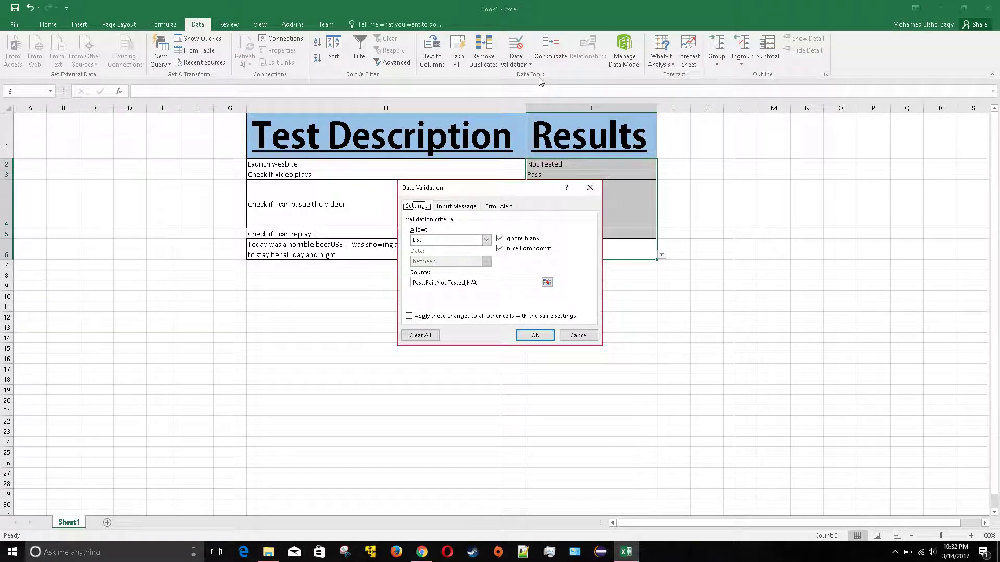
pyautogui.click(433, 337)
pyautogui.click(535, 335)
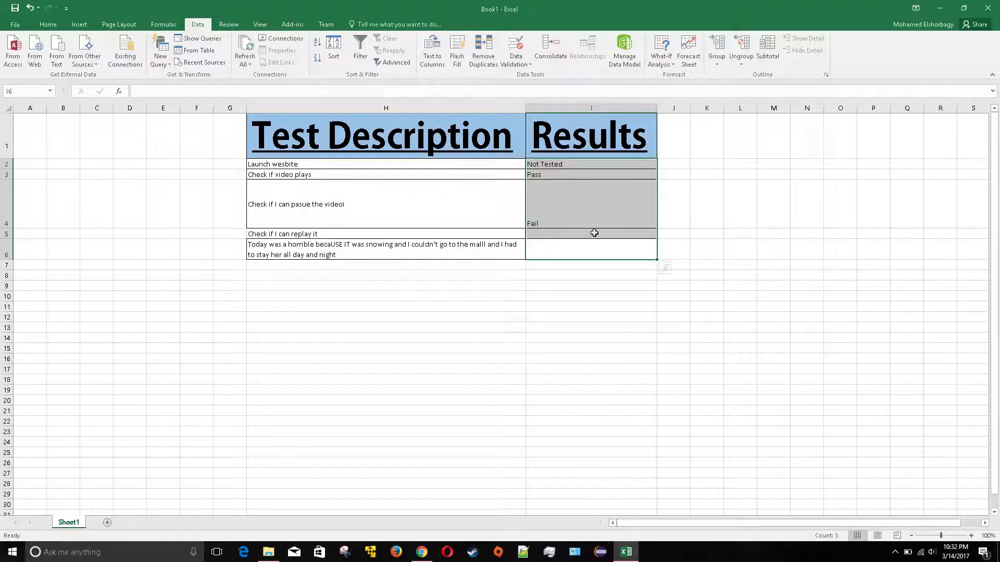
pyautogui.click(705, 174)
pyautogui.click(640, 164)
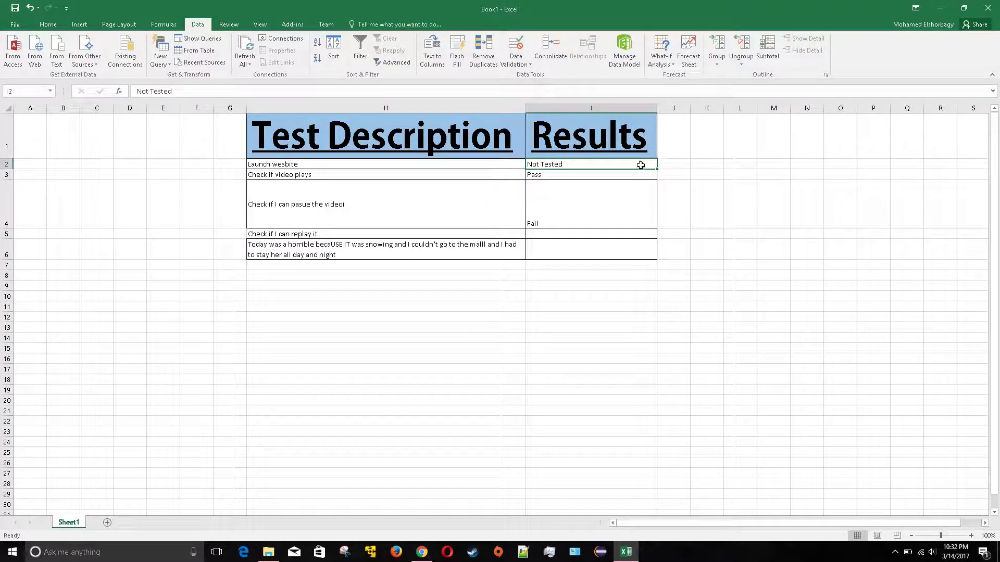
pyautogui.click(740, 258)
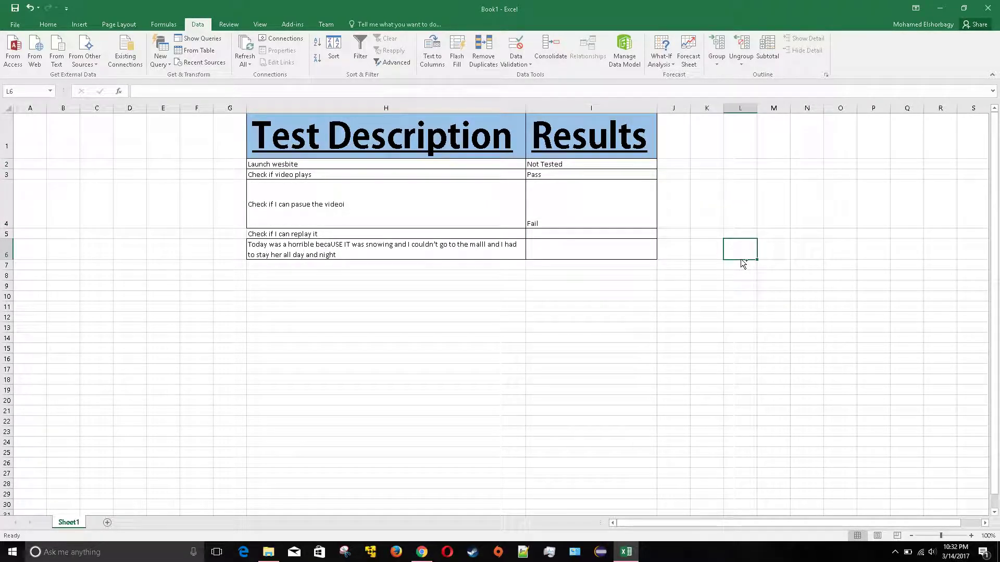
# - Undo the removal of the data validation from I2:I6, and check the dropdowns in I4 and I2
pyautogui.hotkey('ctrl', 'z')
pyautogui.click(644, 188)
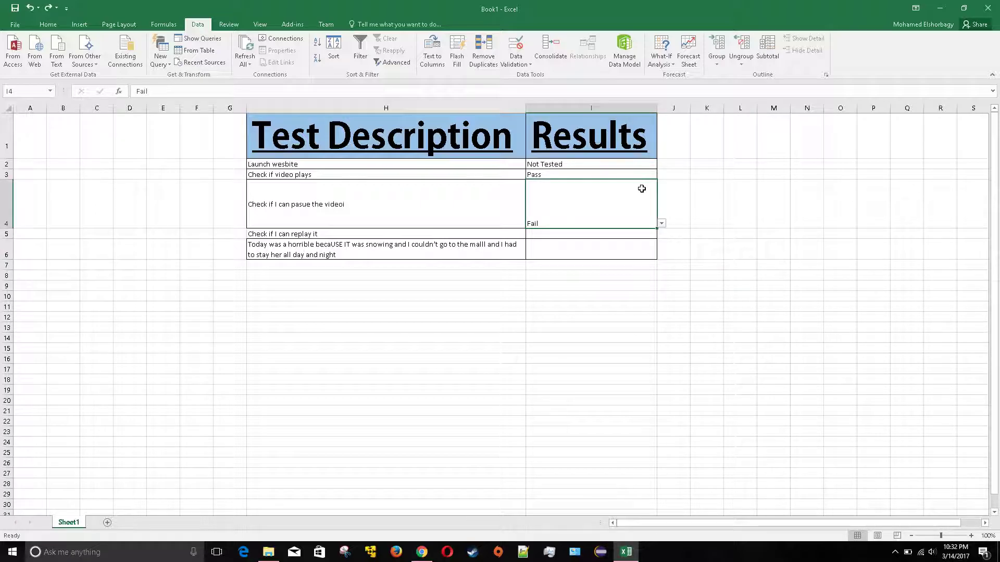
pyautogui.click(643, 164)
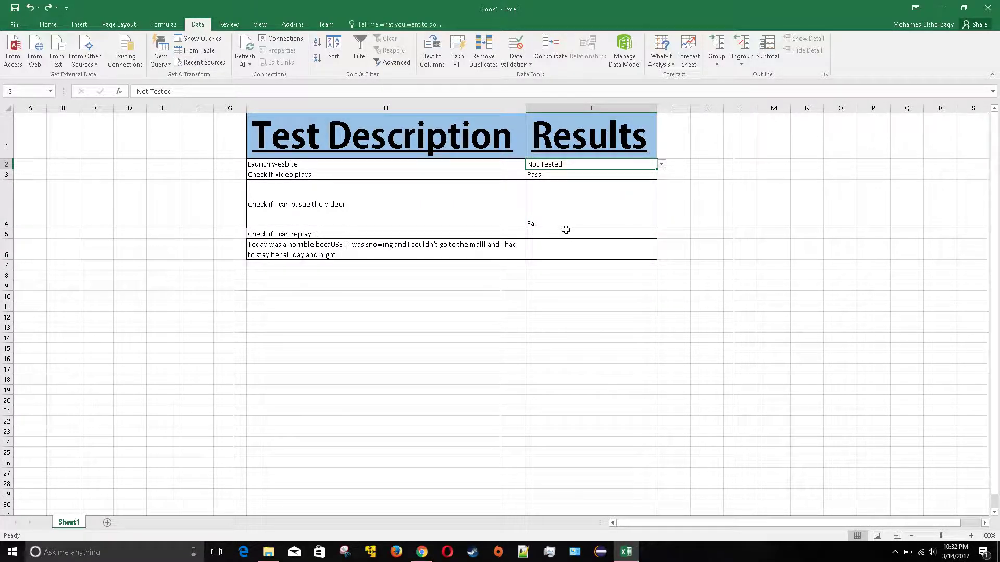
pyautogui.click(694, 212)
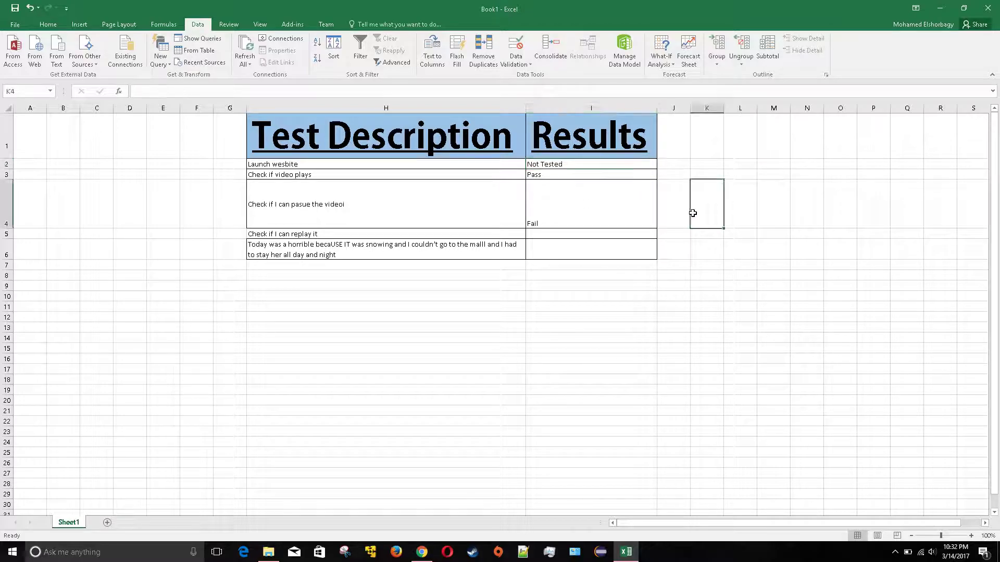
# - Try a Quick Analysis highlight on the results in I2:I6 and undo it
pyautogui.moveTo(634, 167); pyautogui.dragTo(637, 243)
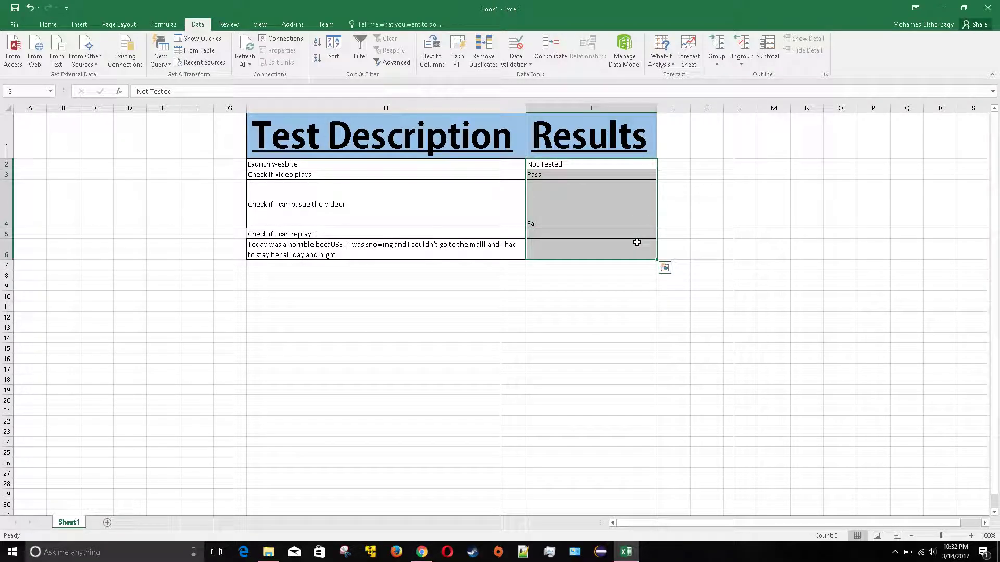
pyautogui.click(665, 268)
pyautogui.click(647, 319)
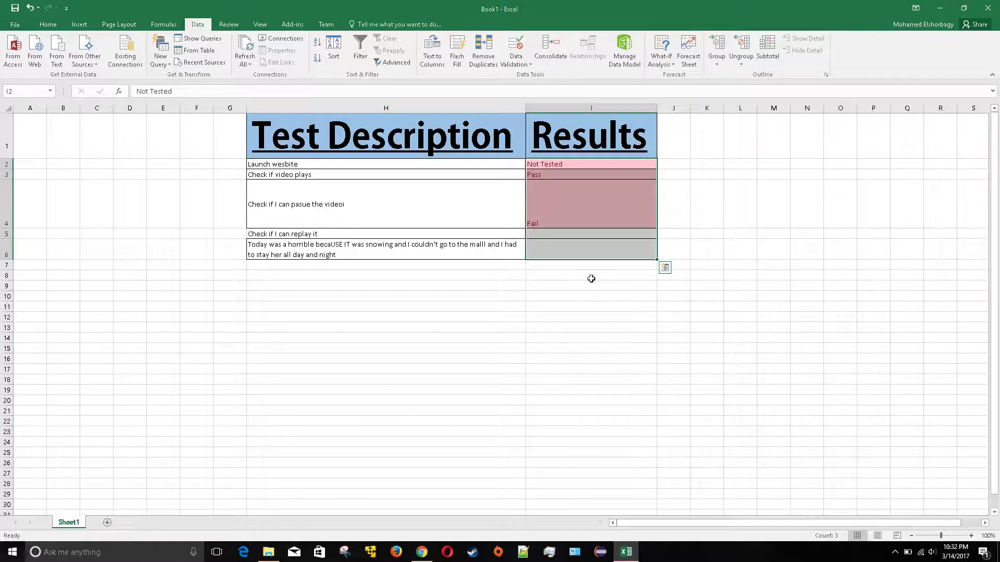
pyautogui.click(584, 326)
pyautogui.hotkey('ctrl', 'z')
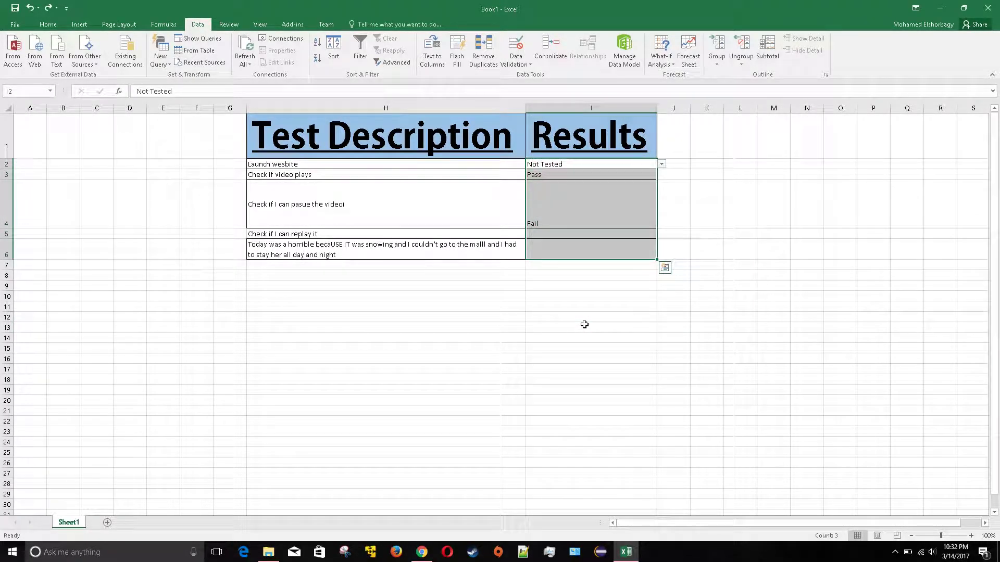
pyautogui.click(662, 164)
pyautogui.click(710, 209)
# - Add a data validation input message to I2 with the title "Hi" and the text "Good job for picking thids"
pyautogui.click(577, 165)
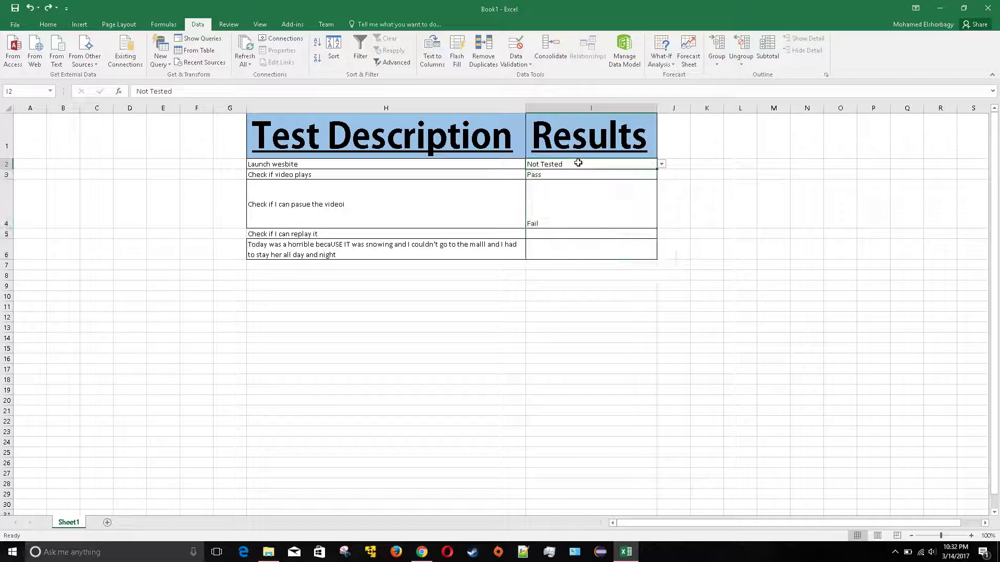
pyautogui.click(514, 62)
pyautogui.click(533, 76)
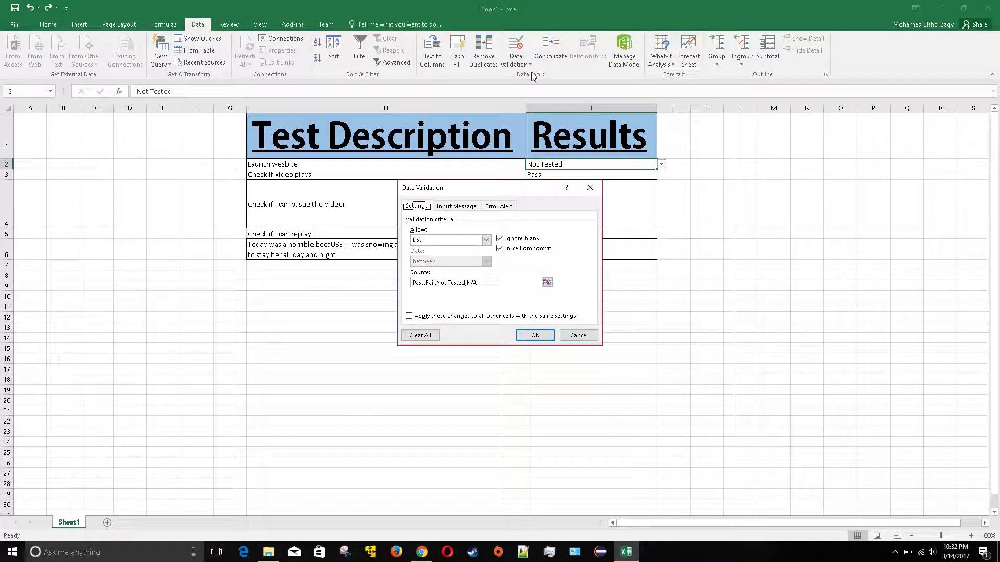
pyautogui.click(455, 206)
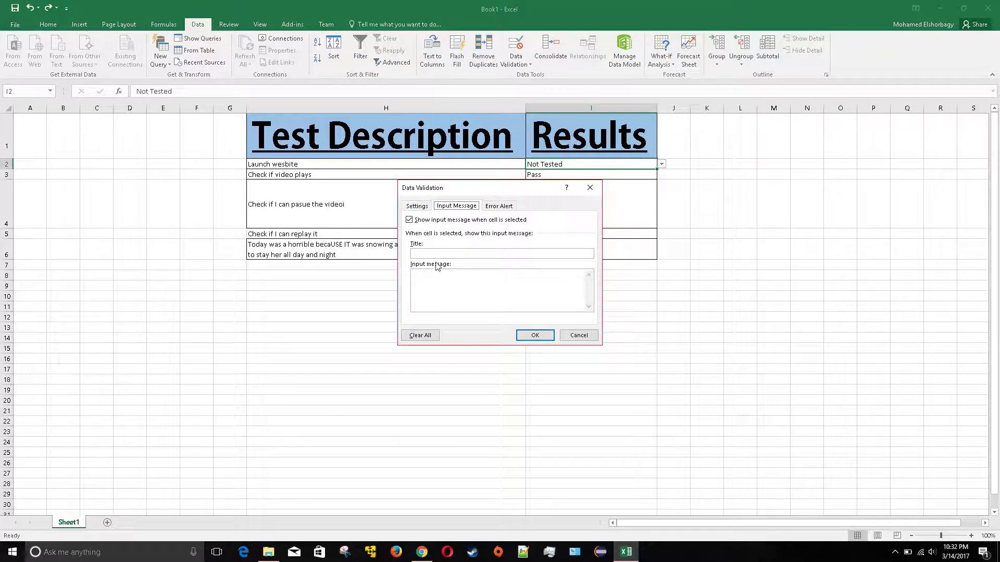
pyautogui.click(465, 297)
pyautogui.write('Good job for picking thids')
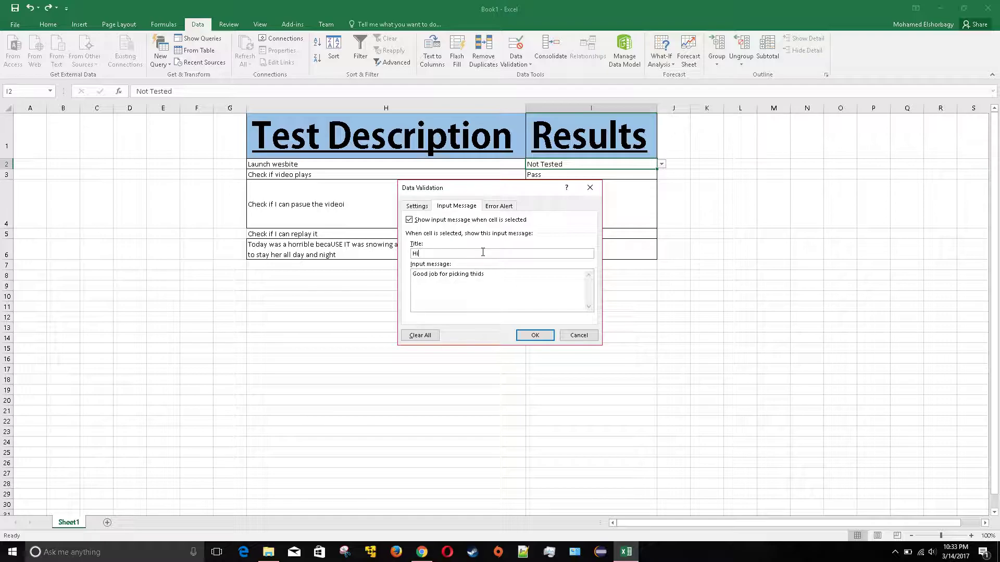
pyautogui.click(533, 336)
pyautogui.click(544, 369)
# - Set the result in I2 to Pass from its dropdown list
pyautogui.click(636, 163)
pyautogui.click(660, 164)
pyautogui.click(599, 173)
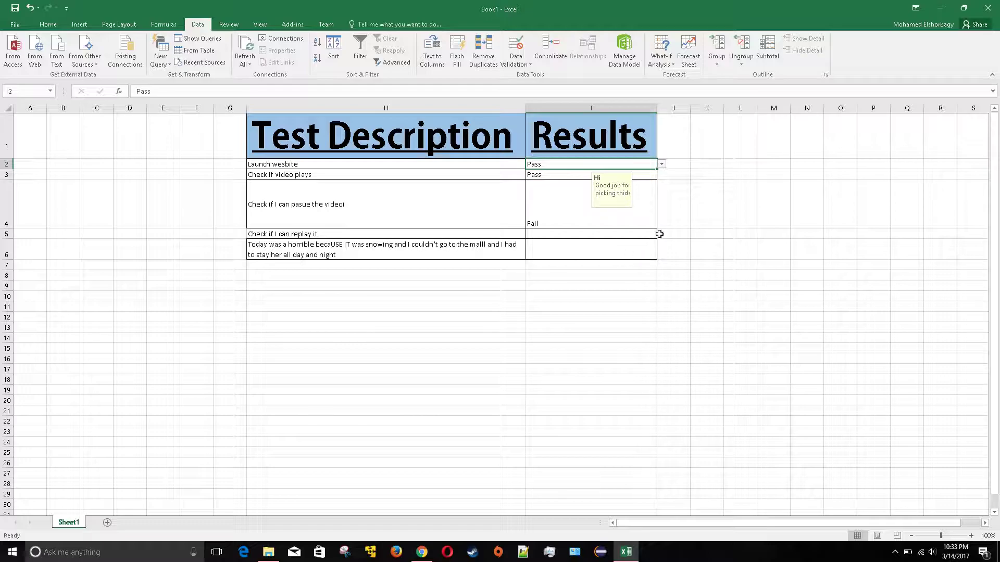
pyautogui.click(678, 223)
# - Give I2 a Warning-style validation error alert titled "sakcnska" with the error message "You are idoit"
pyautogui.click(600, 168)
pyautogui.click(525, 67)
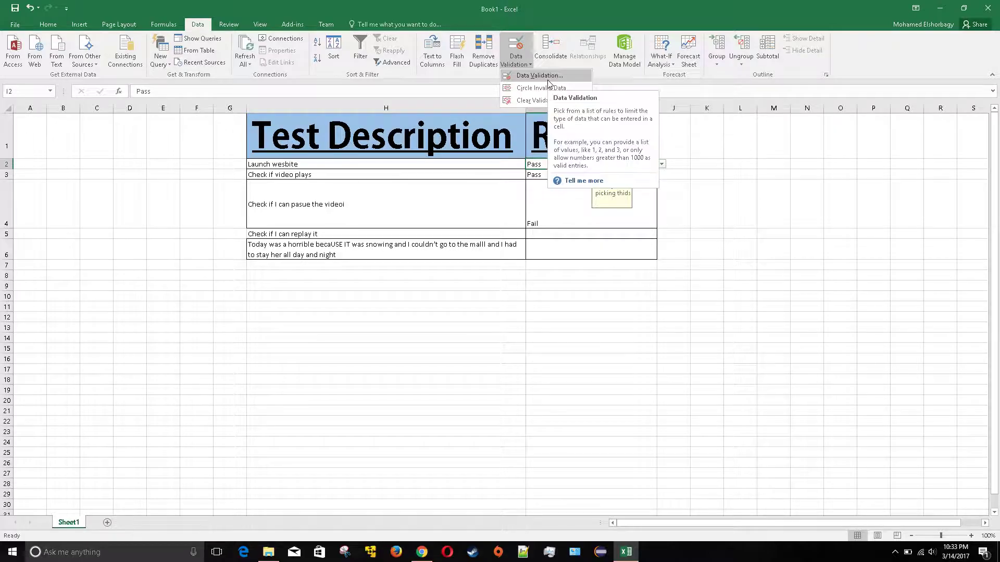
pyautogui.click(545, 77)
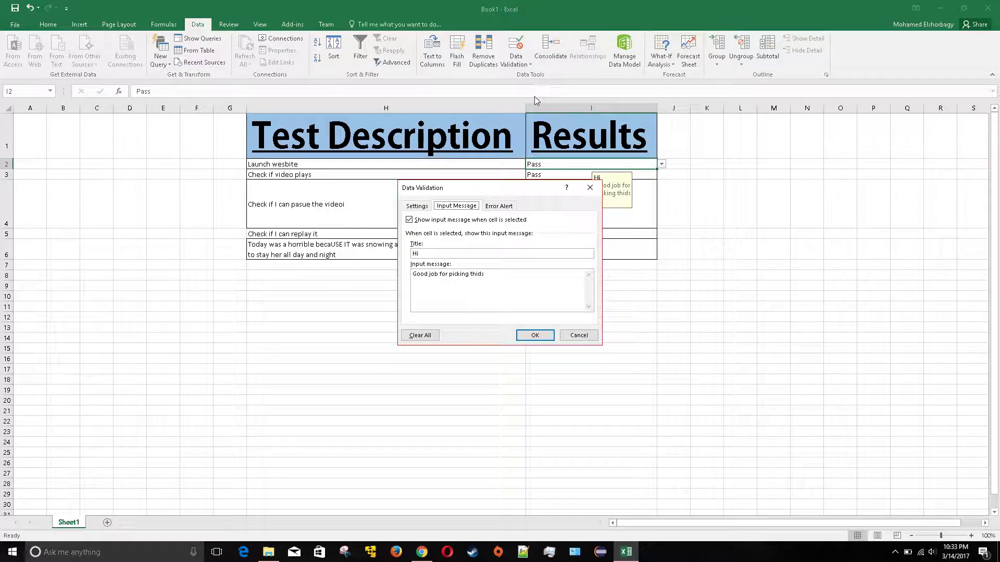
pyautogui.click(502, 207)
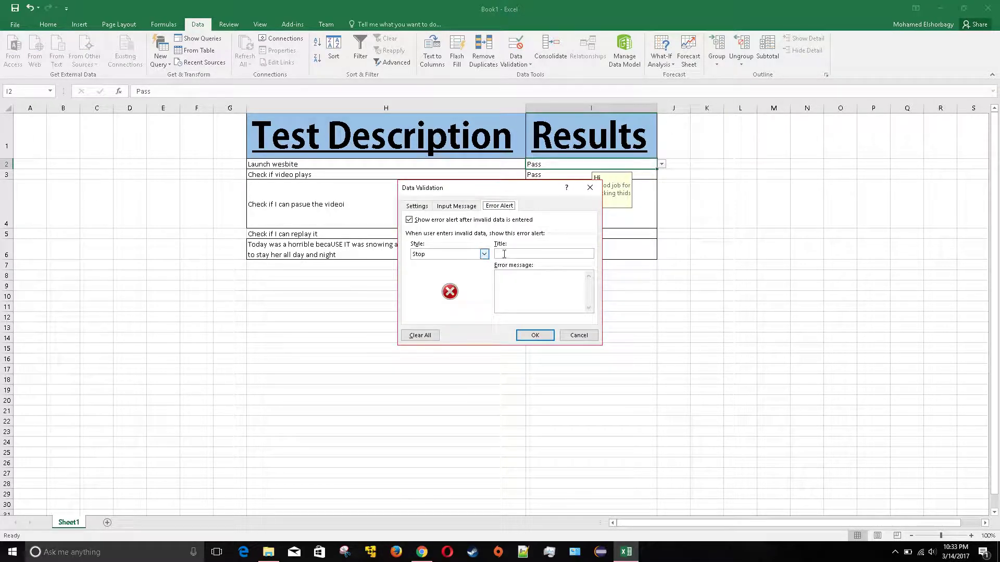
pyautogui.click(485, 254)
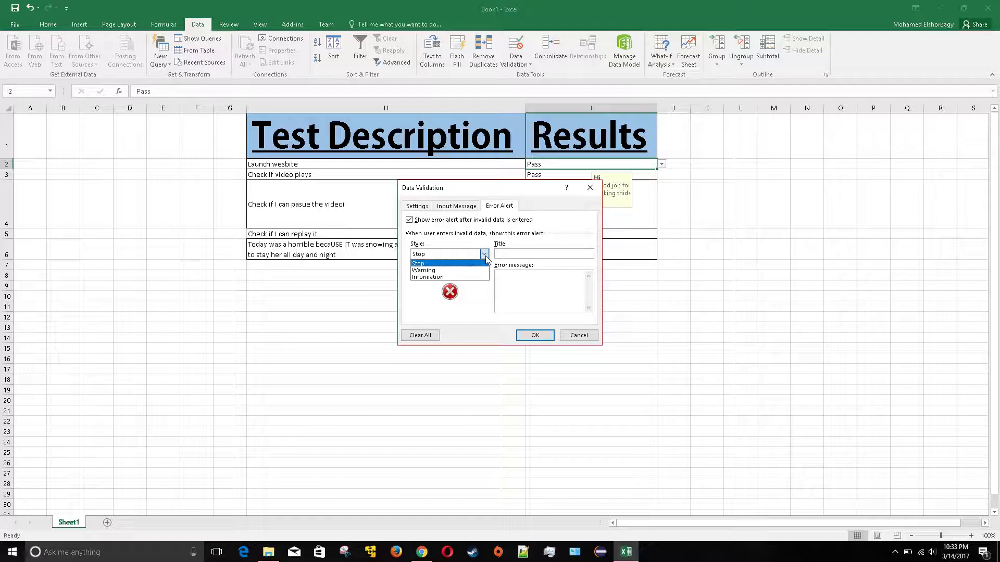
pyautogui.click(470, 270)
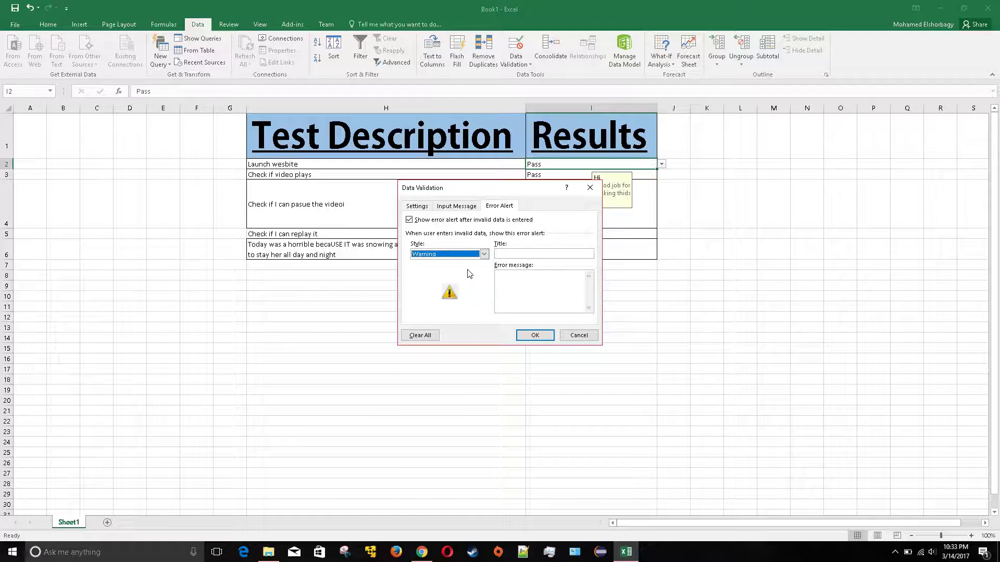
pyautogui.click(521, 255)
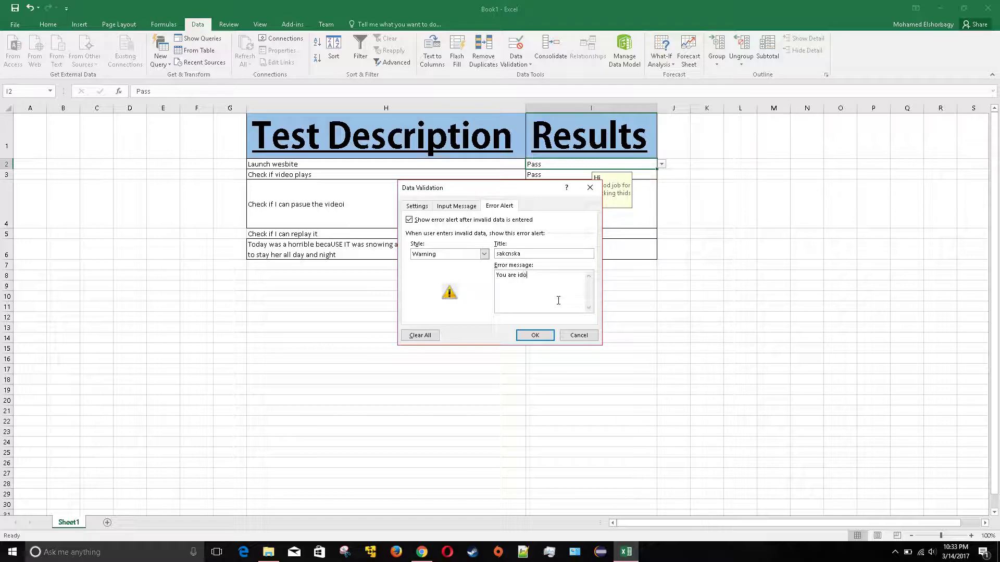
pyautogui.click(535, 335)
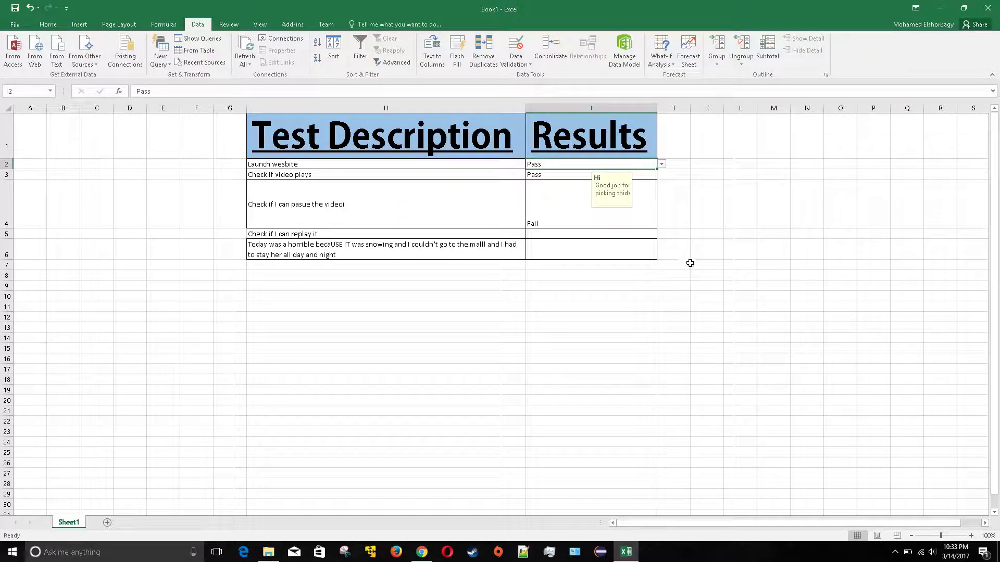
# - Test the error alert by entering "ksalnvlksaclks" in I2 and continuing past the warning
pyautogui.click(693, 264)
pyautogui.click(616, 162)
pyautogui.doubleClick(616, 163)
pyautogui.write('ksalnvlksaclks')
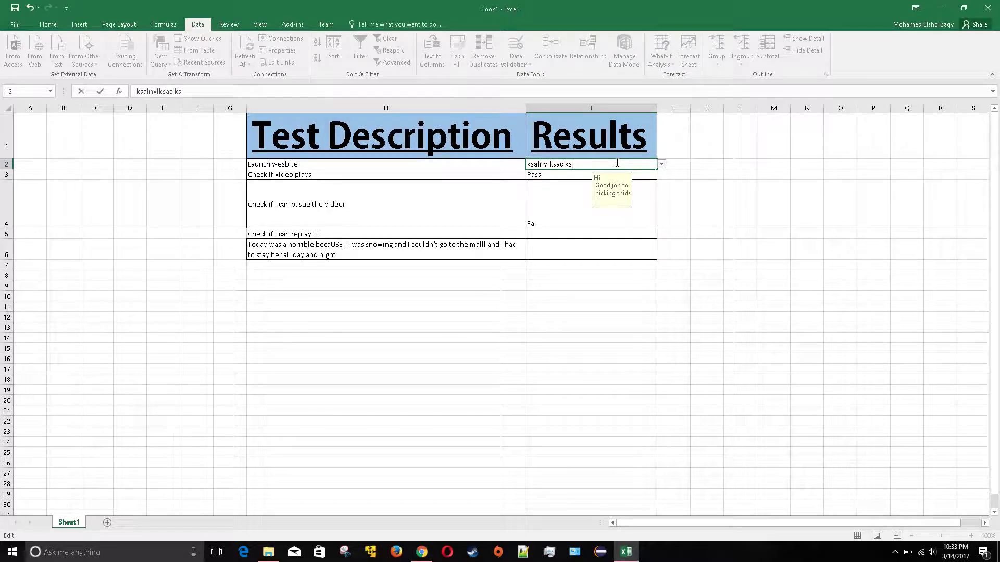
pyautogui.press('Return')
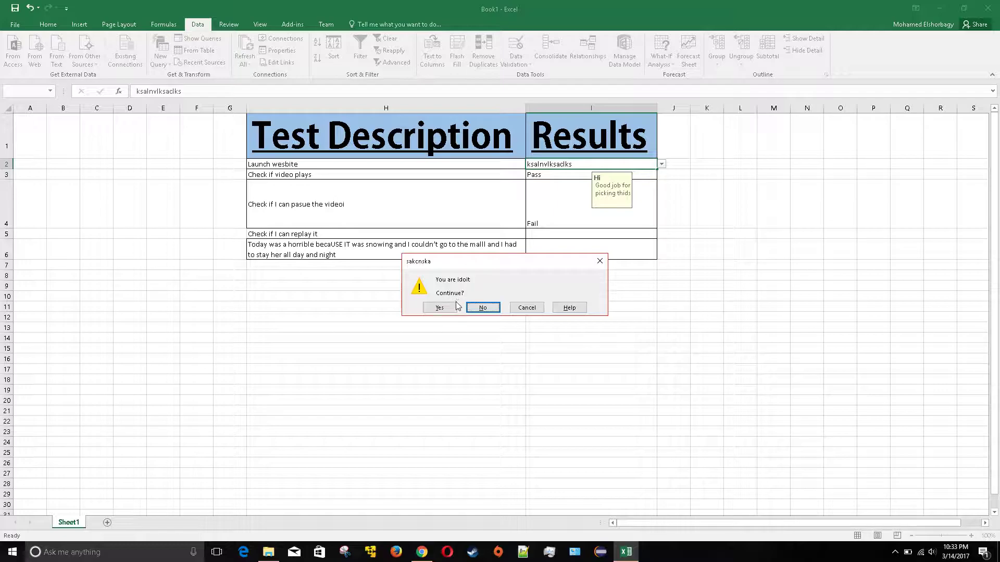
pyautogui.click(439, 308)
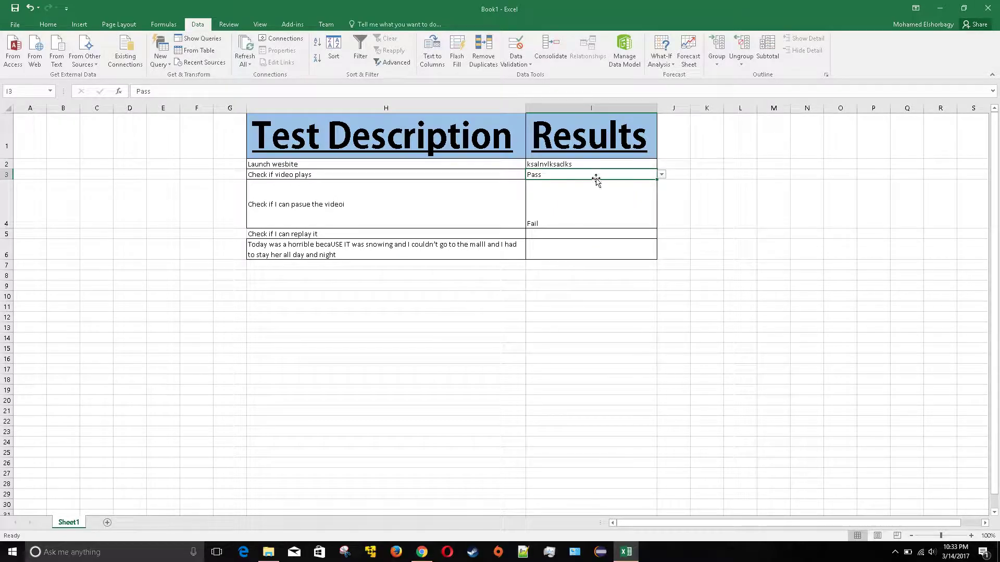
# - Replace the invalid text in I2 with Pass from the dropdown list
pyautogui.click(601, 163)
pyautogui.click(661, 164)
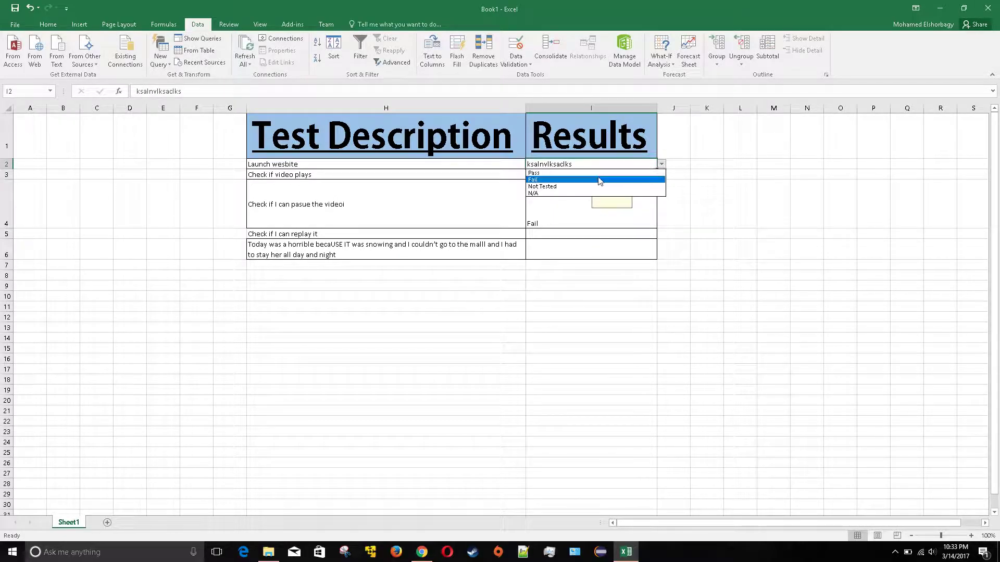
pyautogui.click(599, 175)
pyautogui.click(705, 275)
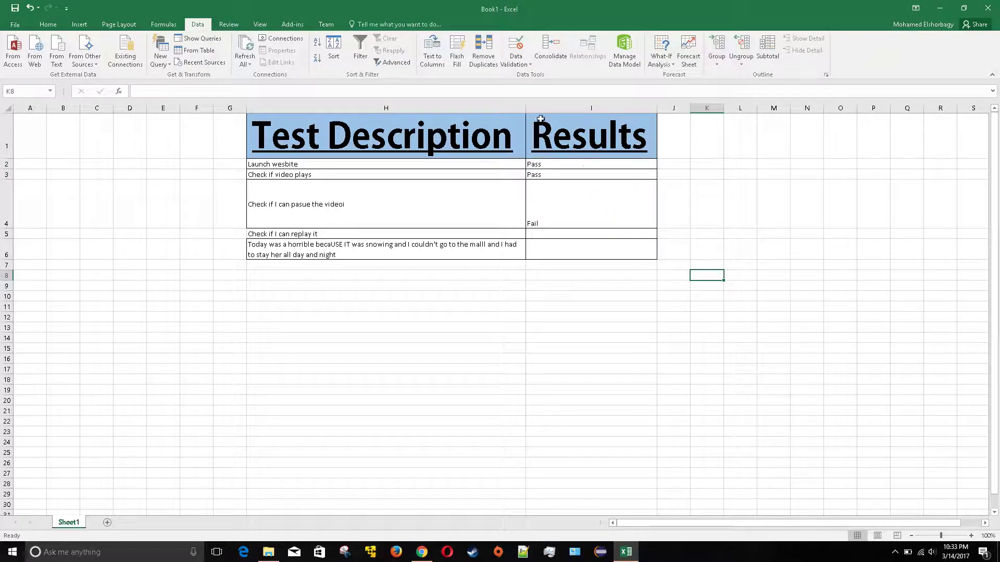
# - Try the Stop style for I2's validation error alert and discard the change
pyautogui.click(600, 171)
pyautogui.click(590, 163)
pyautogui.click(528, 65)
pyautogui.click(526, 78)
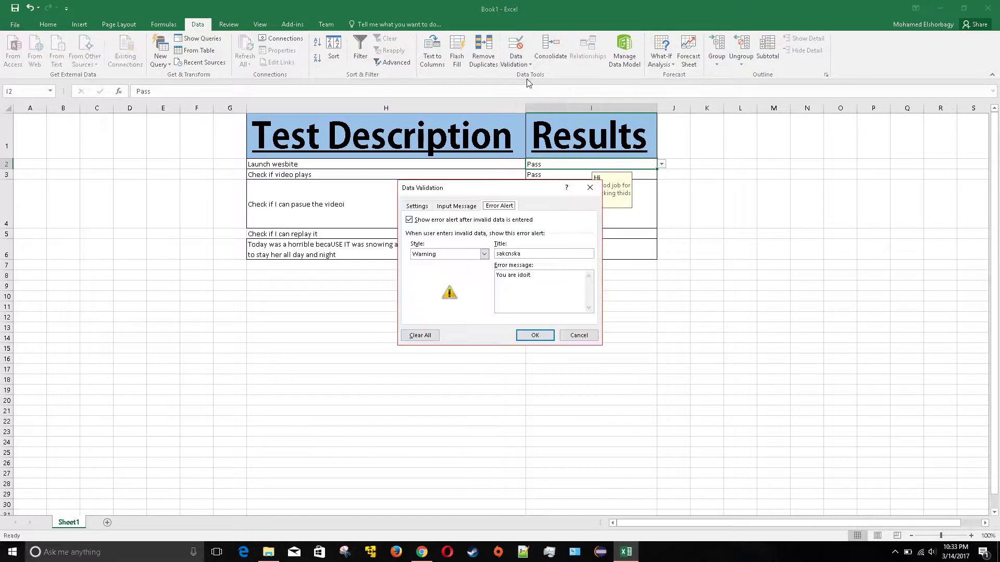
pyautogui.click(484, 254)
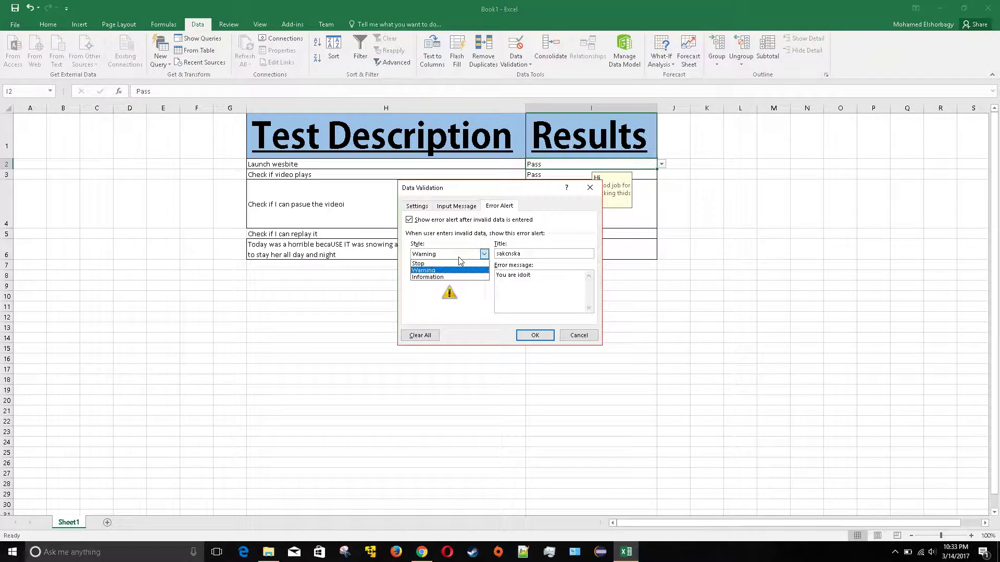
pyautogui.click(470, 264)
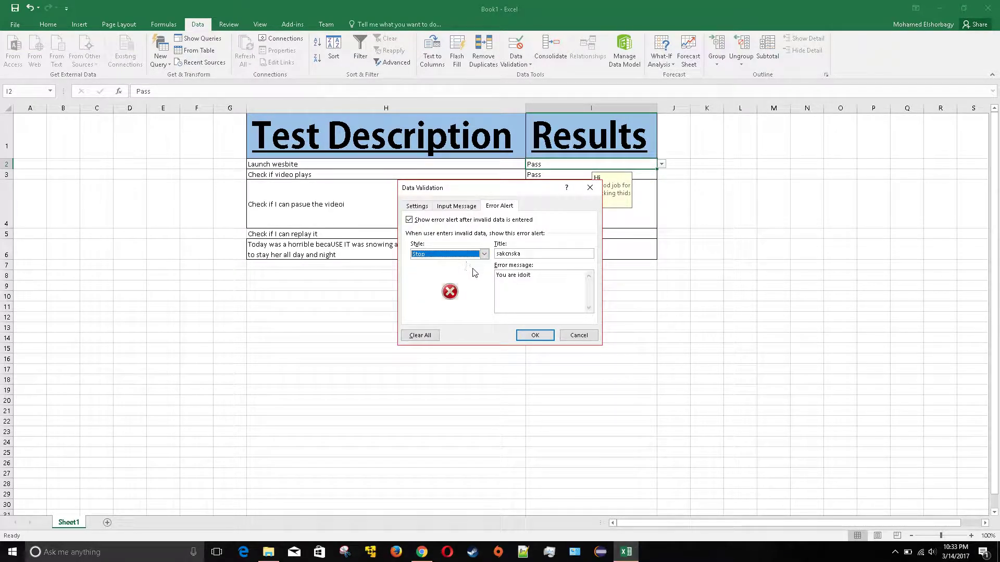
pyautogui.click(484, 254)
pyautogui.click(484, 254)
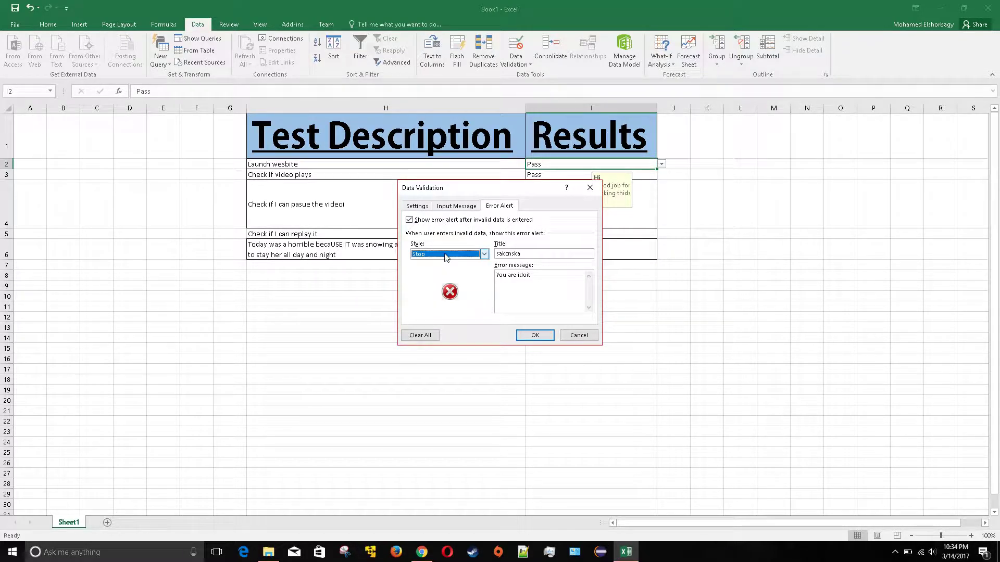
pyautogui.click(578, 334)
pyautogui.click(684, 232)
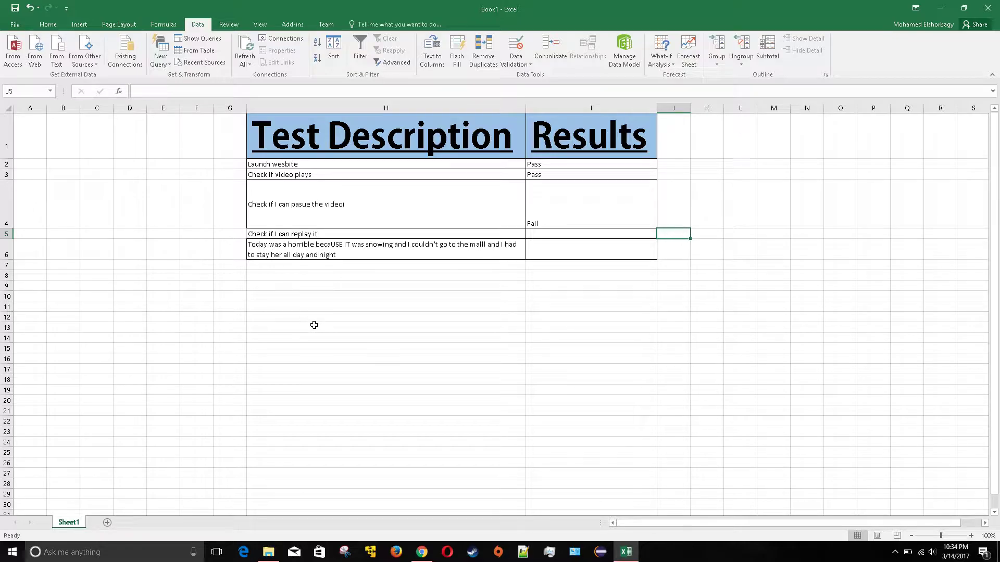
pyautogui.click(566, 158)
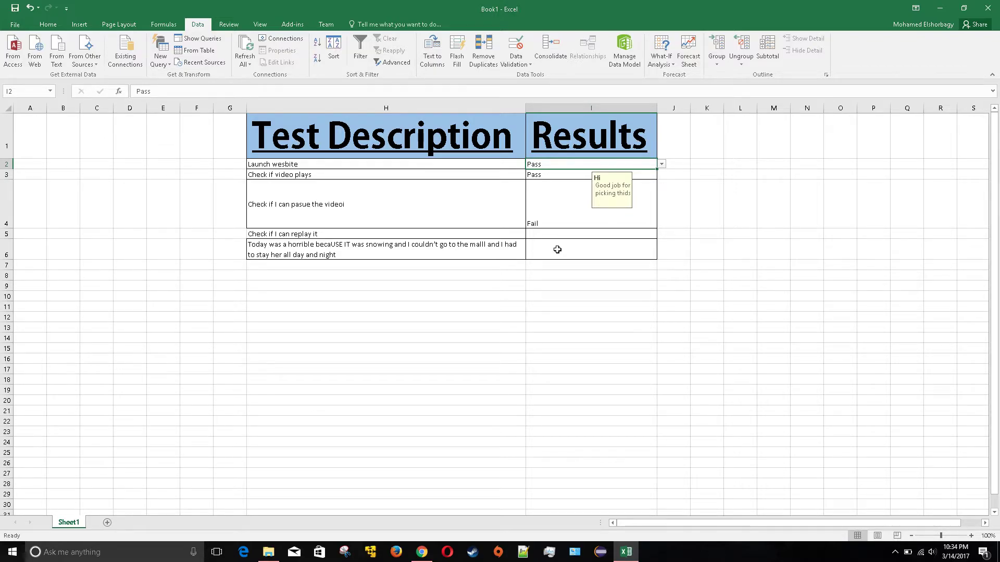
pyautogui.click(570, 282)
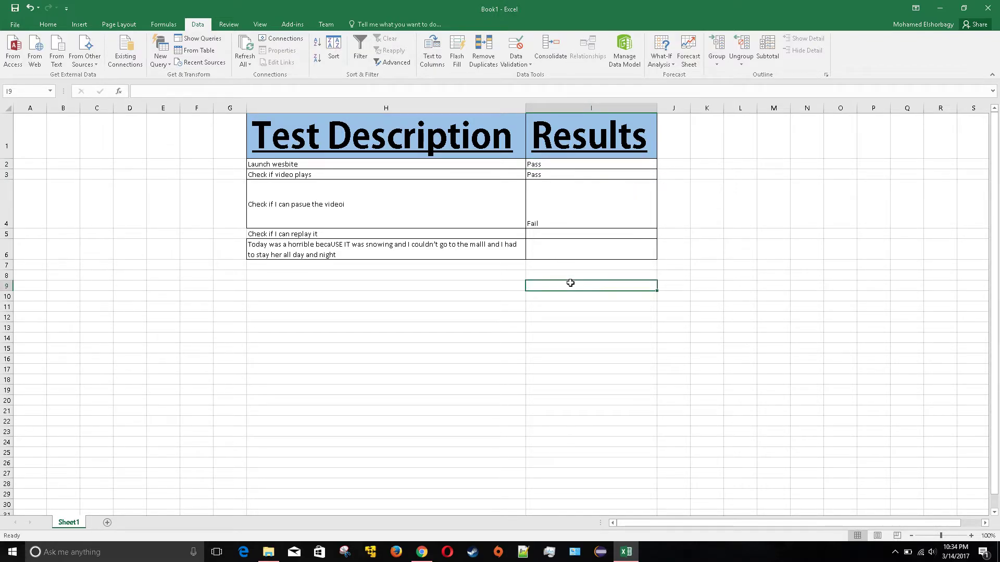